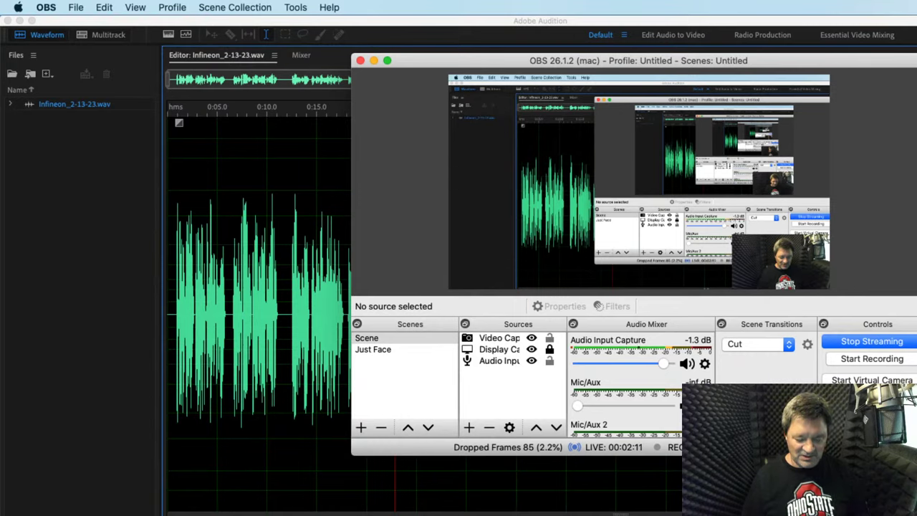
Step: Minimize the Chrome window and the OBS window to uncover the Infineon_2-13-23.wav waveform in Adobe Audition
key("super+Tab")
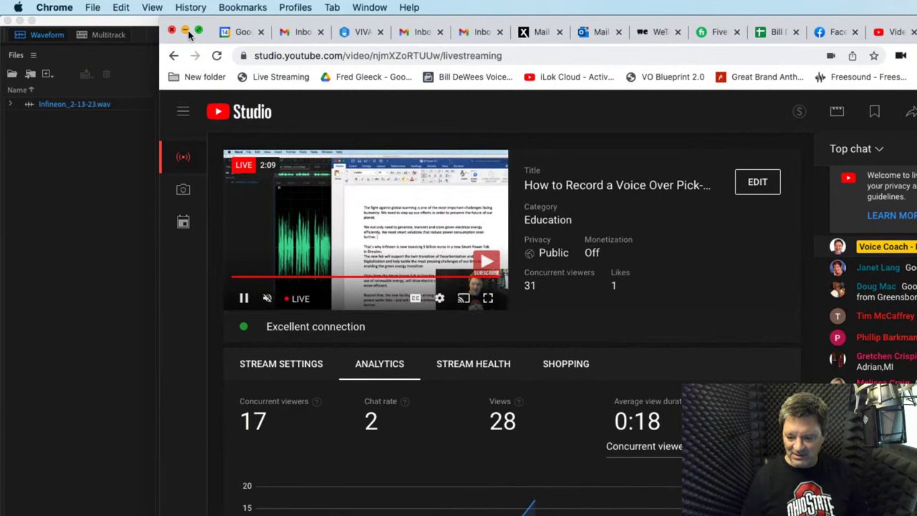
left_click(186, 31)
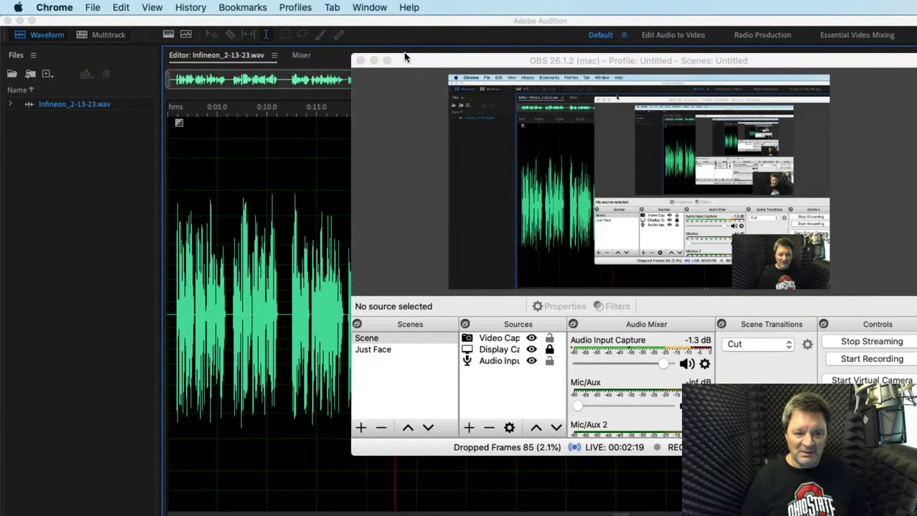
left_click(372, 61)
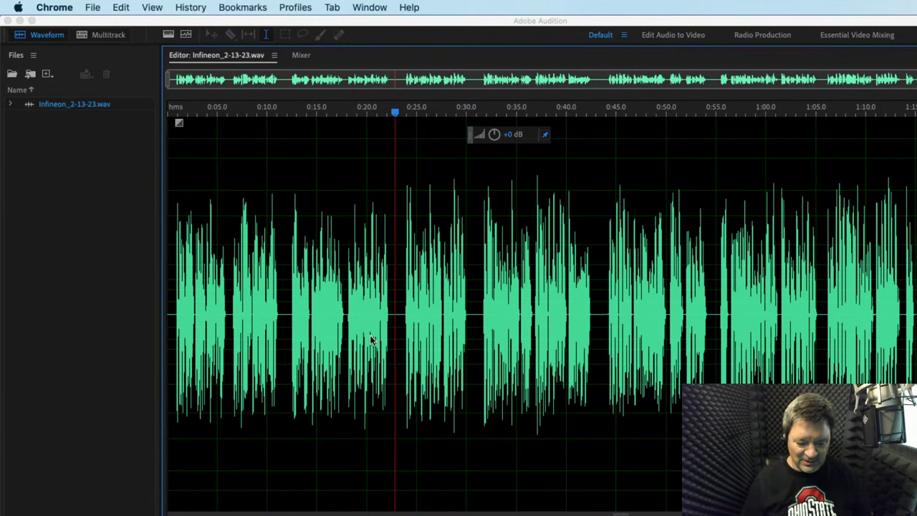
Step: Switch to Word and minimize the READ-LIKE-A-NEWS-PERSON-DOING-A-REPORT document
key("super+Tab")
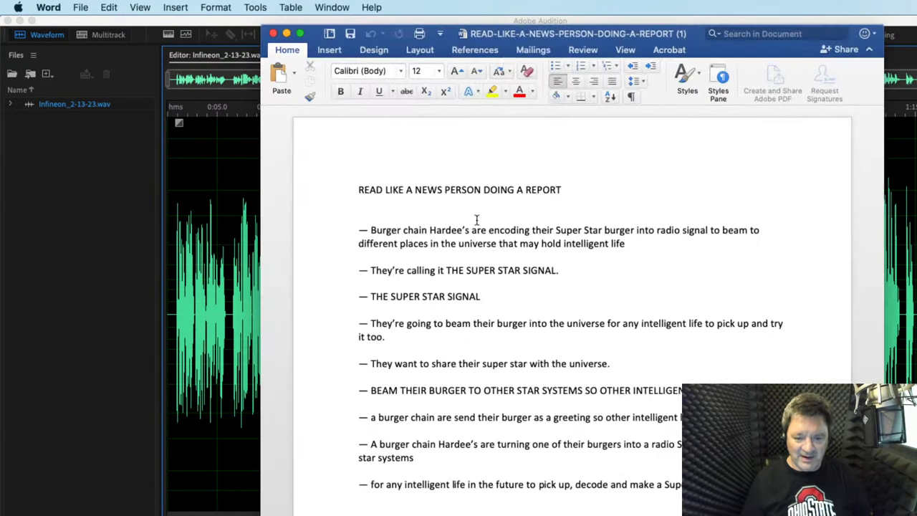
left_click_drag(724, 53, 817, 44)
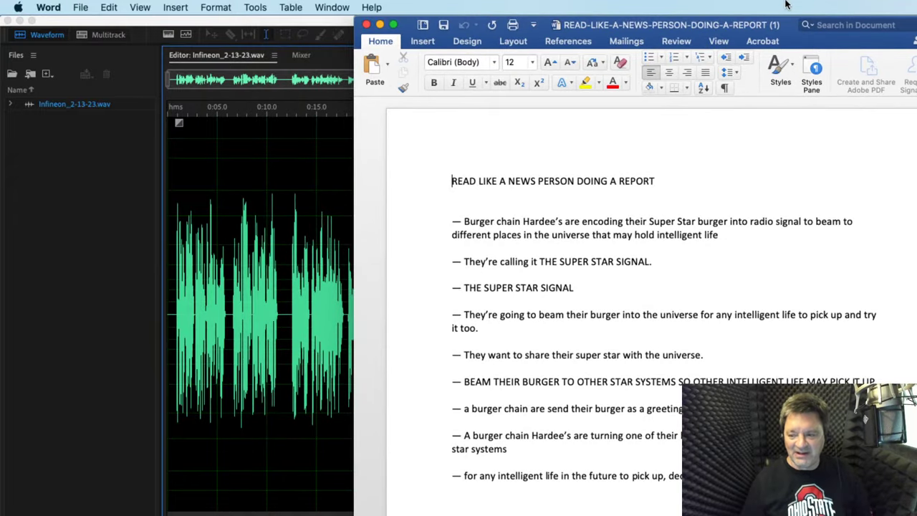
key("super+Tab")
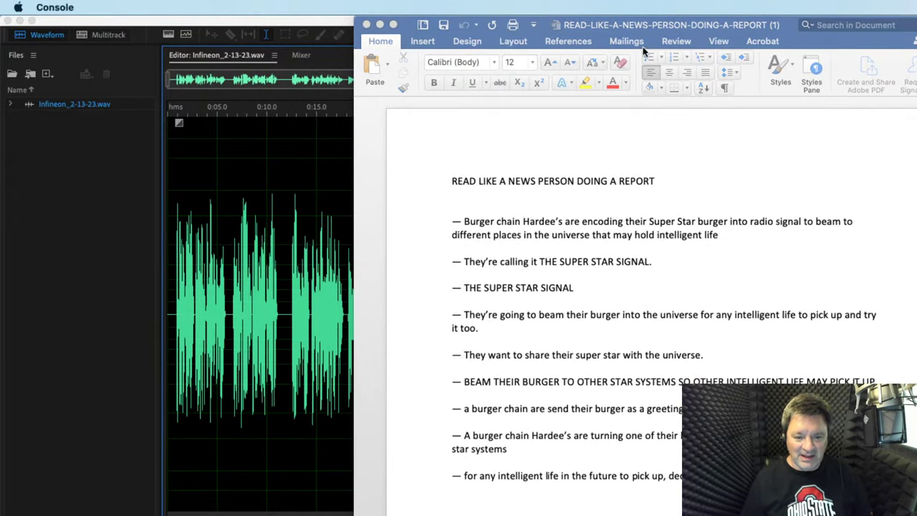
left_click(380, 25)
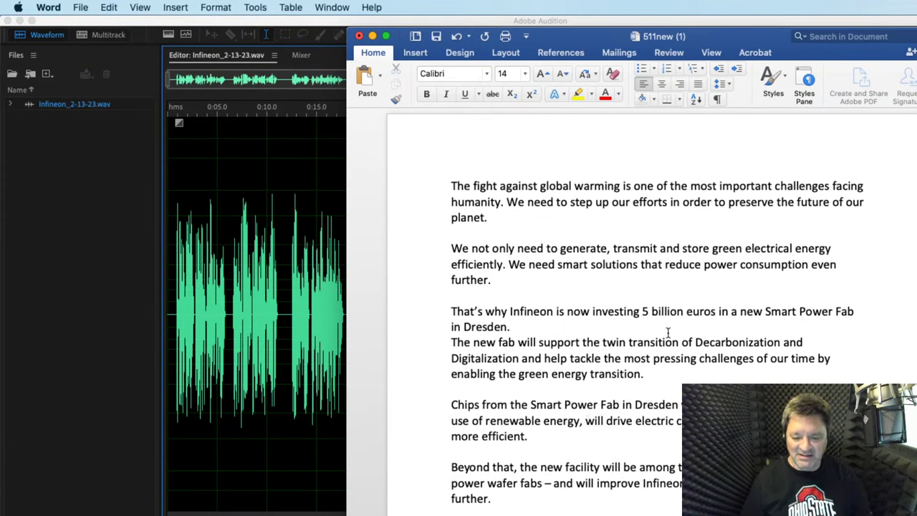
Step: In the script paragraph starting "Chips from the Smart Power Fab in Dresden", replace the word "electric" with "gas powered and"
left_click_drag(451, 402, 533, 433)
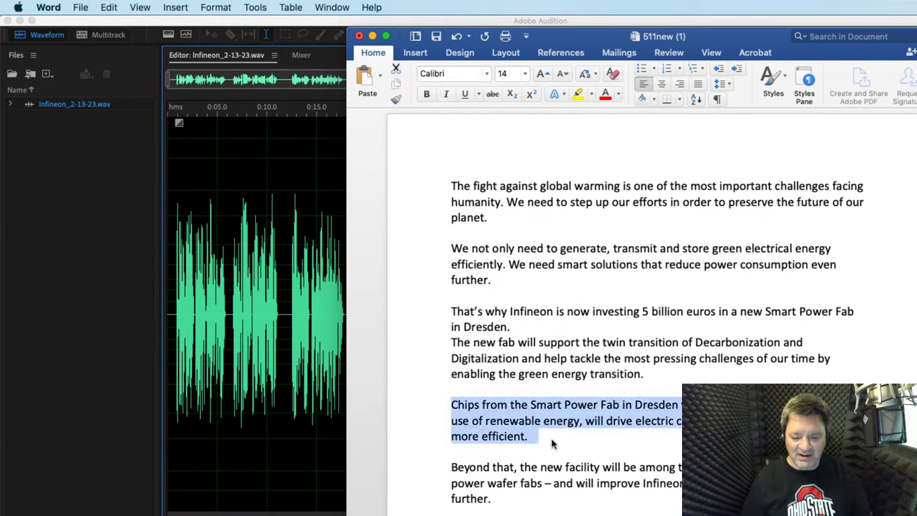
left_click(603, 441)
left_click_drag(586, 422, 603, 435)
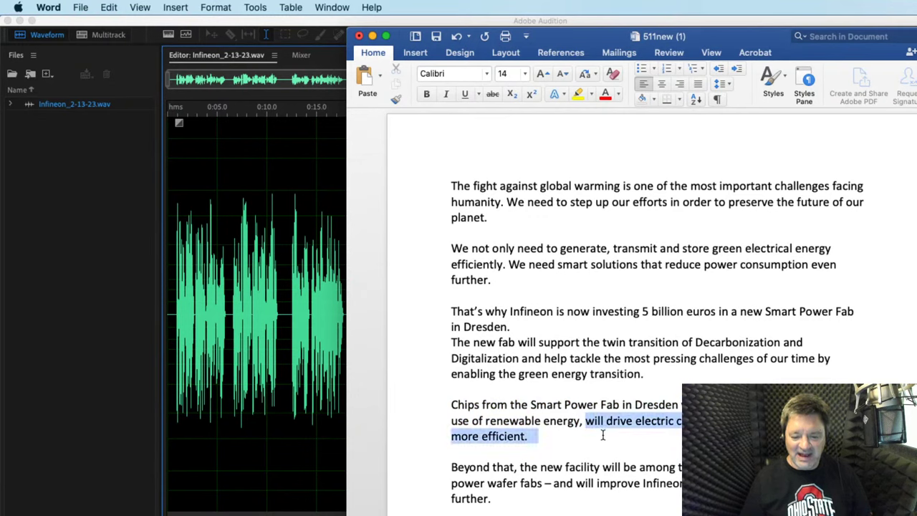
left_click(647, 440)
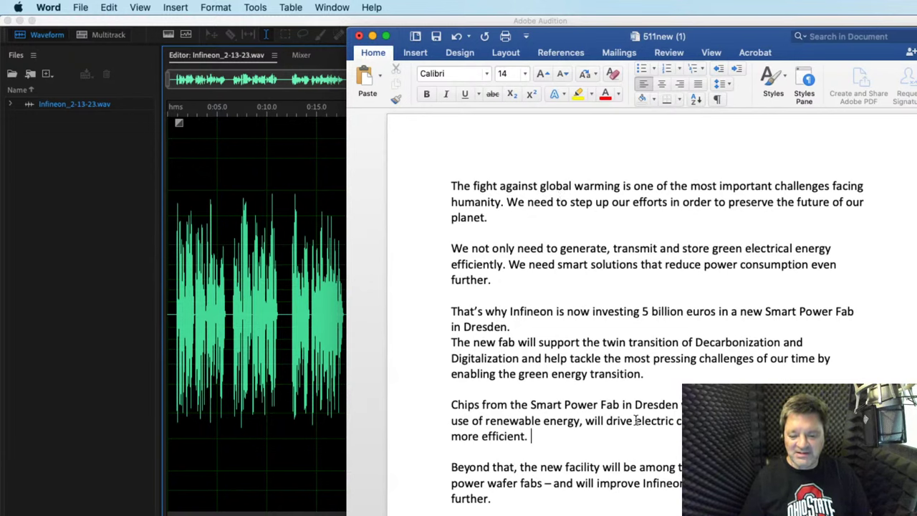
left_click_drag(634, 420, 673, 422)
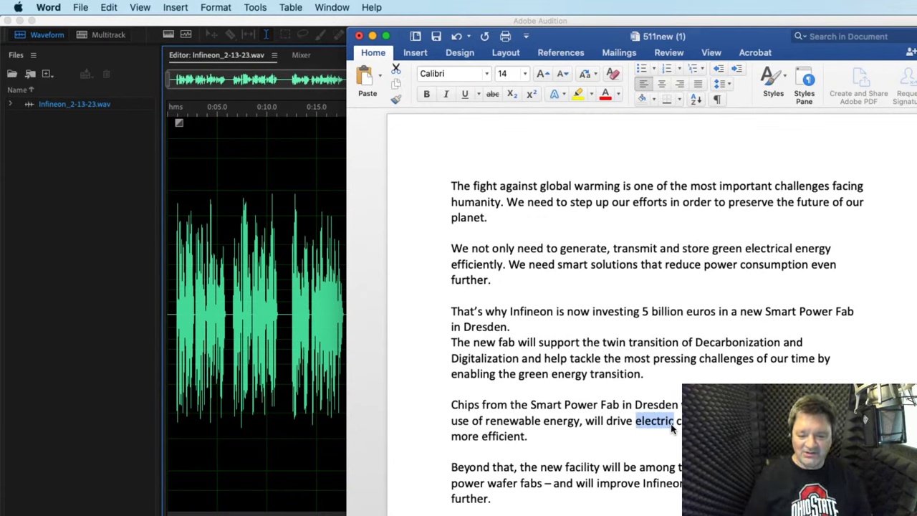
type("g")
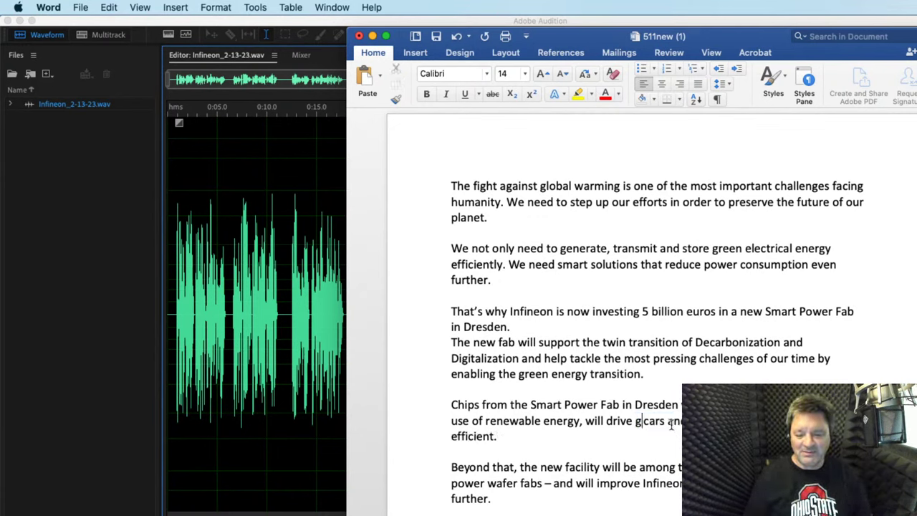
type("a")
type("s powe")
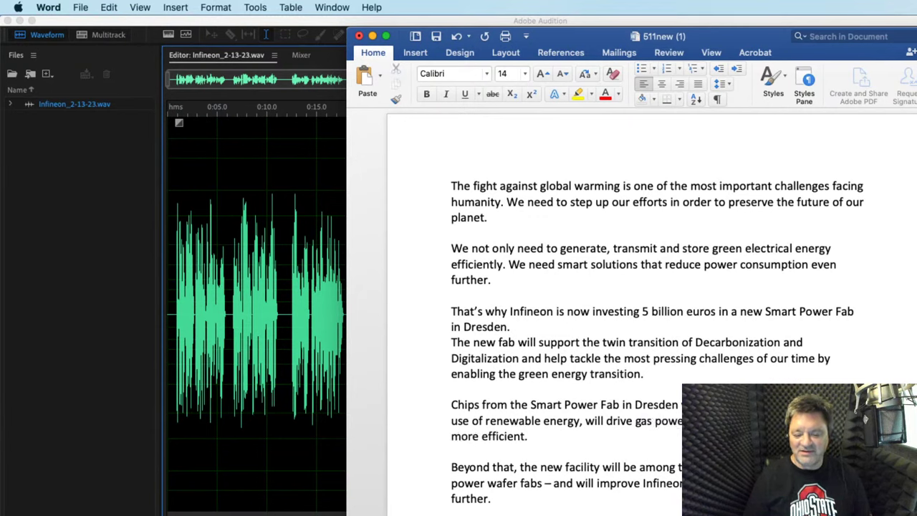
type("red and")
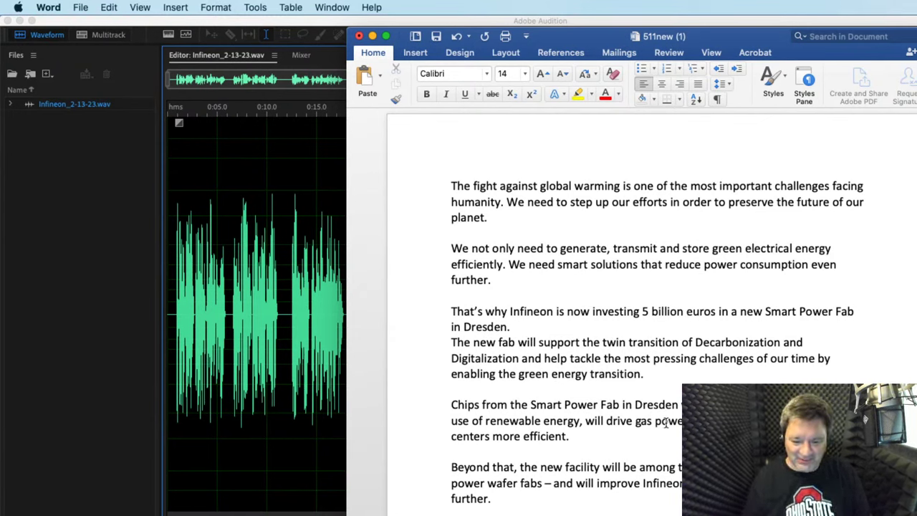
Step: Switch to Adobe Audition and play the narration from about 0:44
left_click(298, 464)
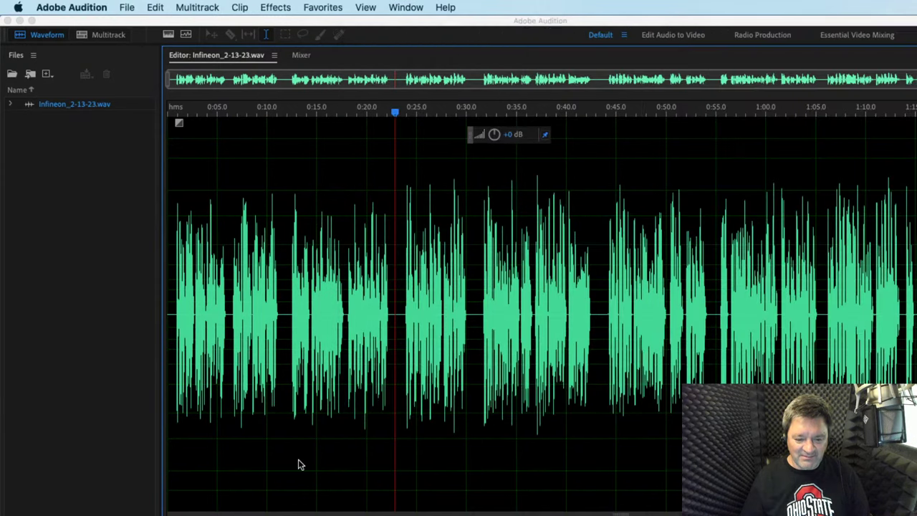
left_click(607, 346)
key("space")
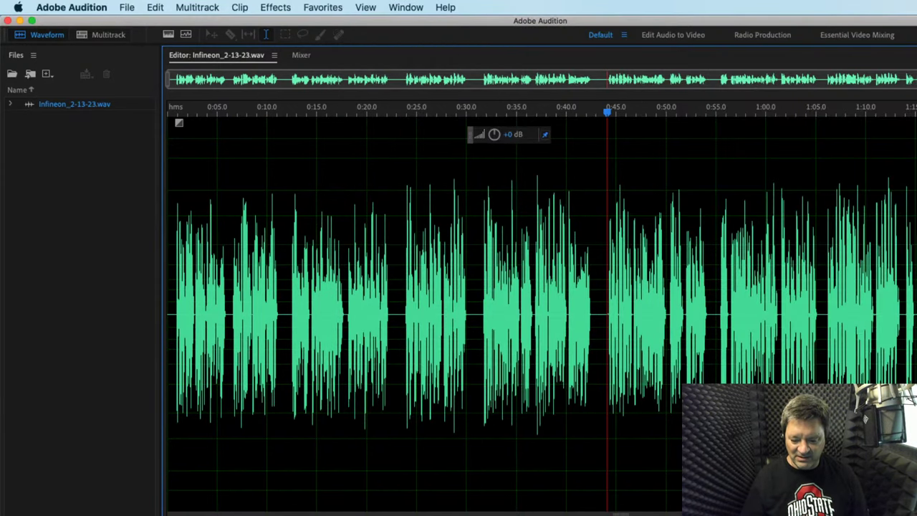
Step: Switch to Word and highlight the changed phrase beginning "drive gas powered" in yellow
key("super+Tab")
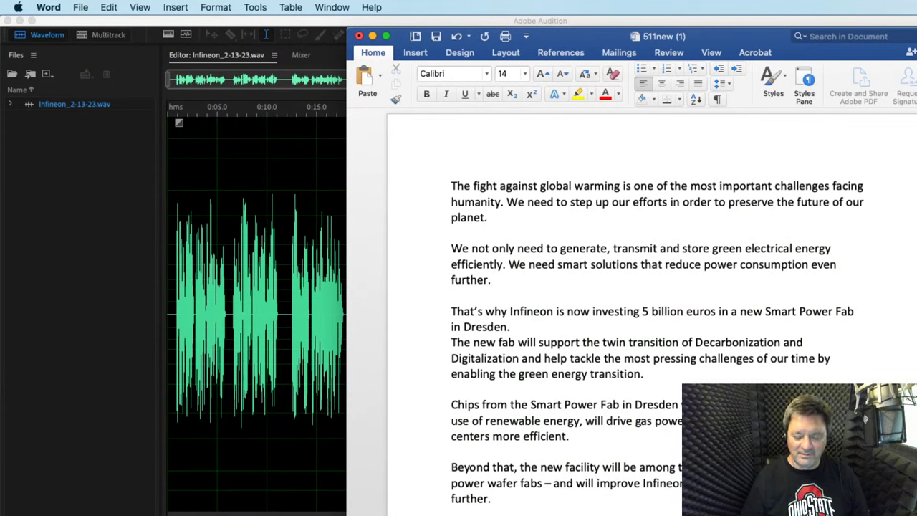
double_click(608, 422)
left_click_drag(648, 422, 684, 422)
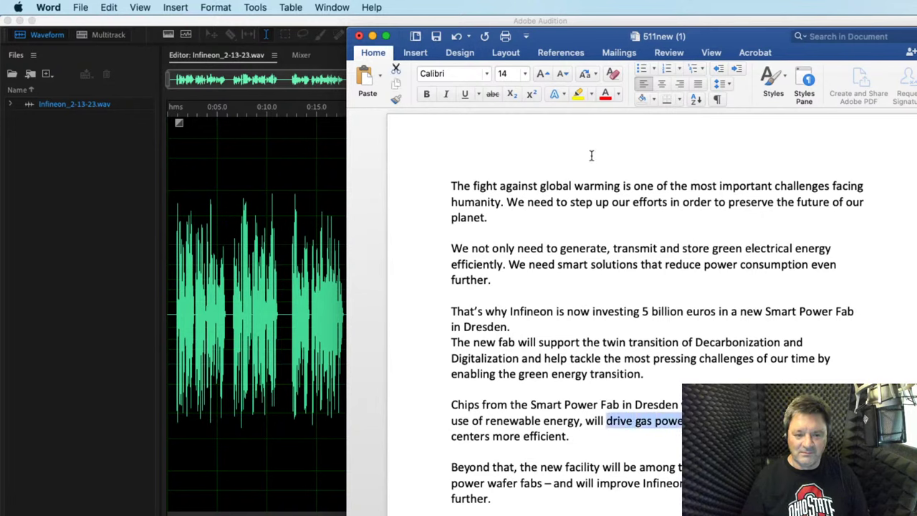
left_click(578, 95)
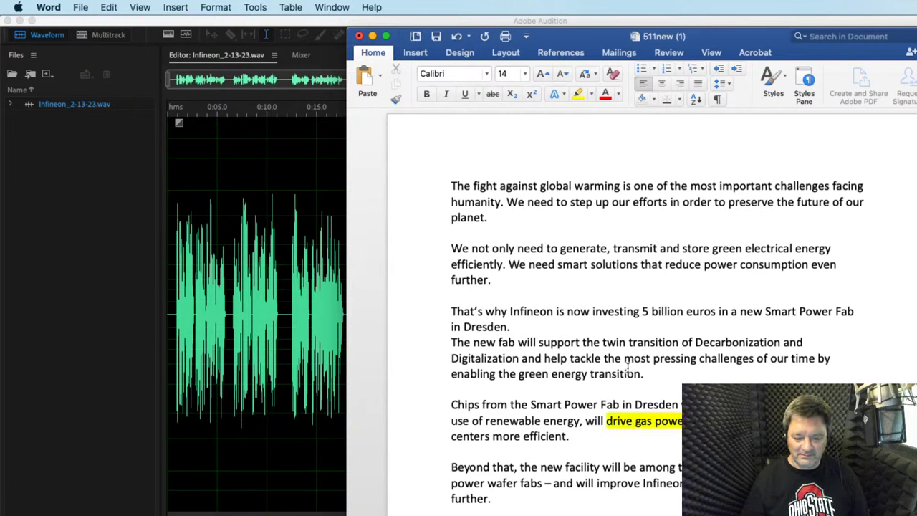
Step: Return to Adobe Audition and play Infineon_2-13-23.wav from the very beginning
left_click(290, 474)
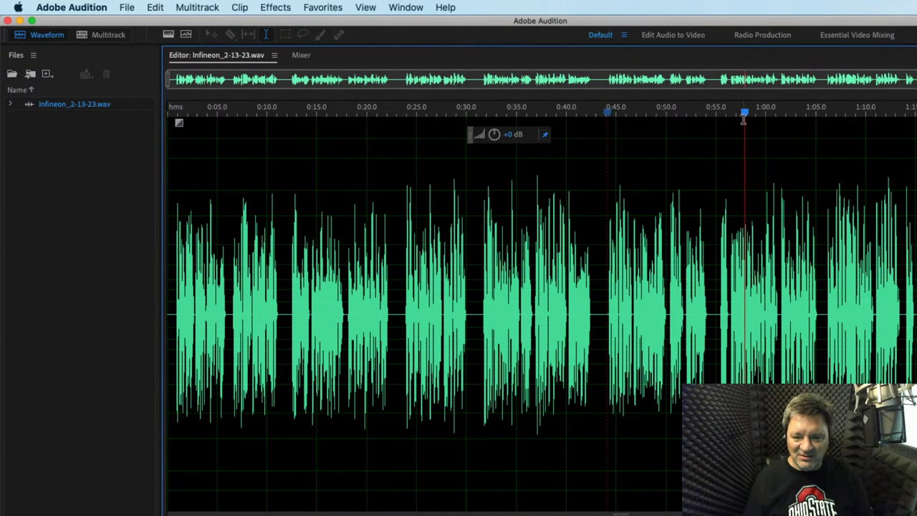
left_click(435, 109)
left_click_drag(435, 109, 161, 107)
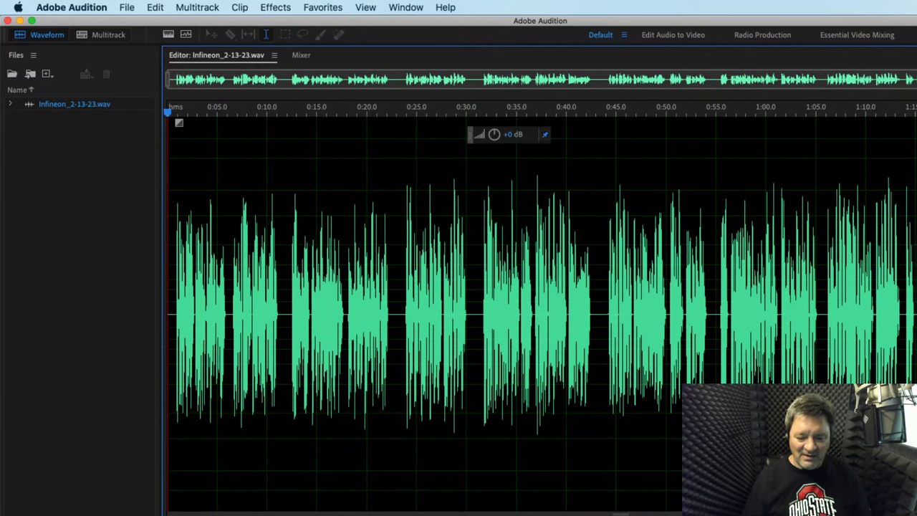
key("space")
Step: Record the pick-up over the narration from about 0:54 to 1:07 in Audition, reading the revised script in Word
key("super+Tab")
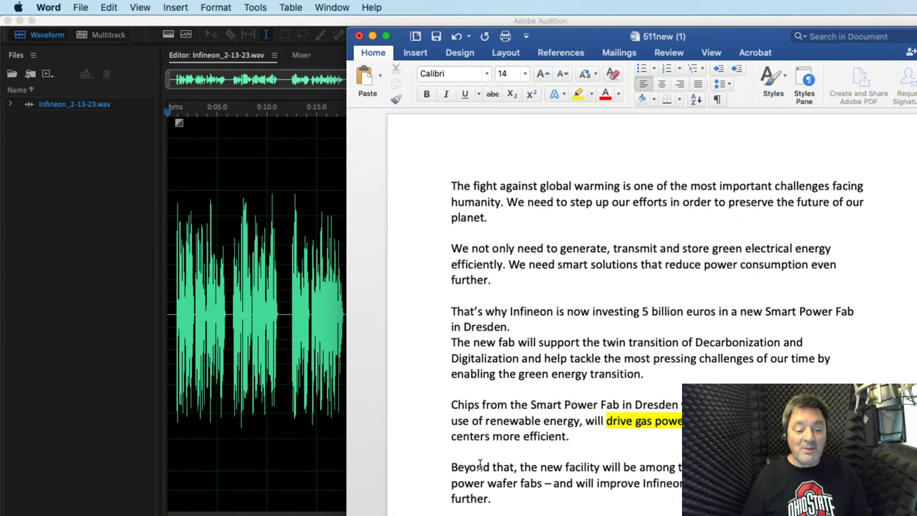
left_click(308, 457)
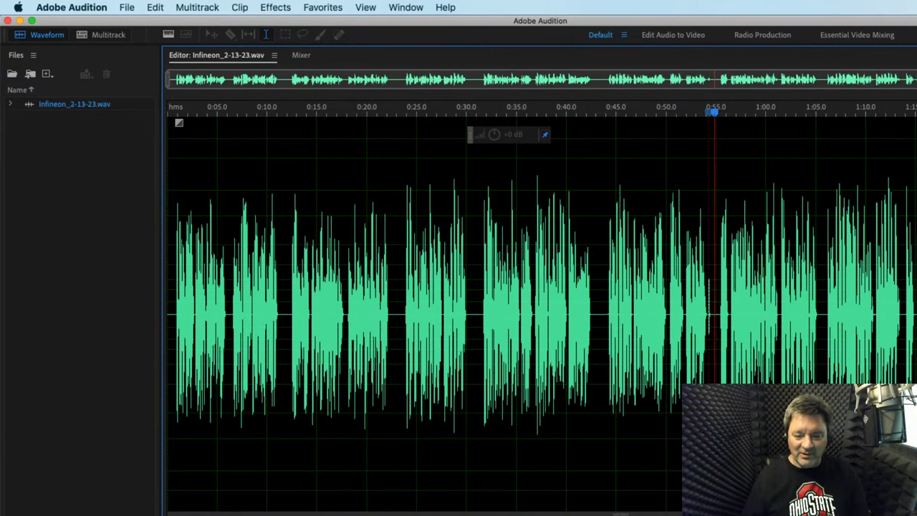
key("super+Tab")
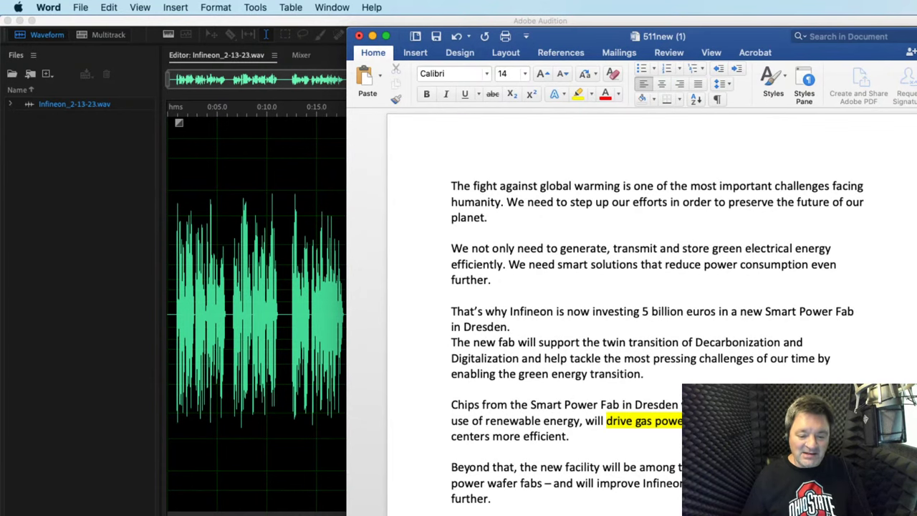
left_click(318, 438)
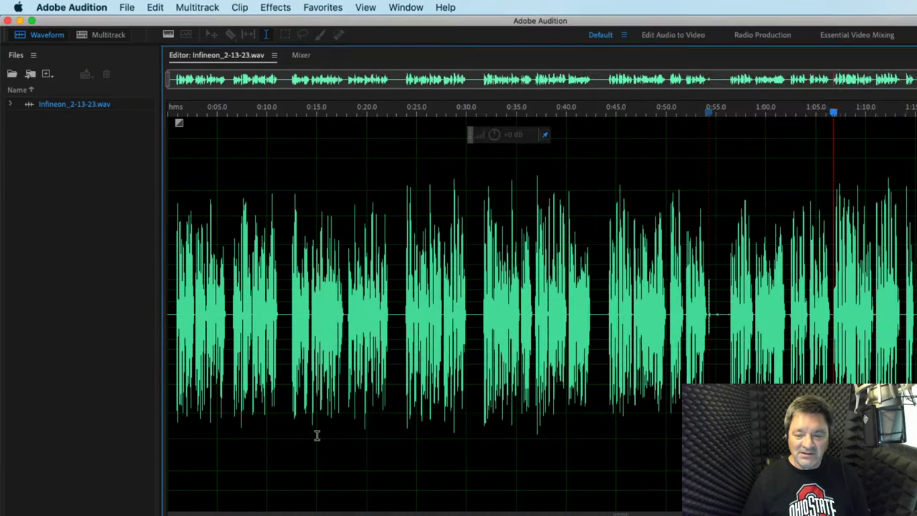
left_click(838, 326, "shift")
Step: Play and select the new take from about 1:02.5 to 1:06.4, and undo the recording over the original audio
scroll(823, 326, "up", 5)
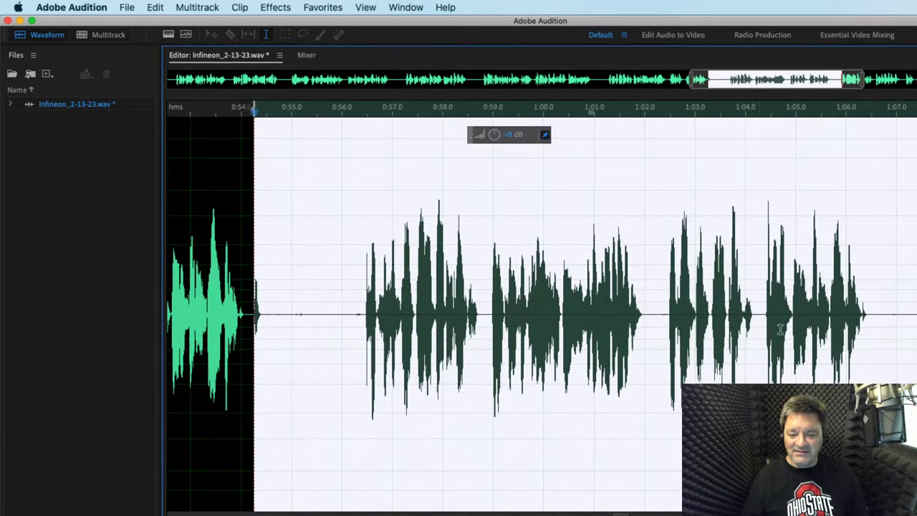
left_click(665, 327)
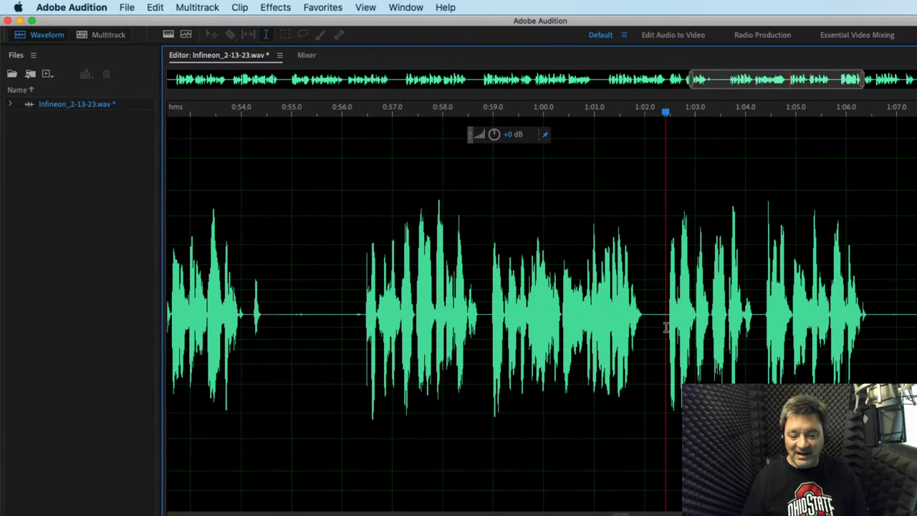
key("space")
left_click_drag(668, 327, 869, 344)
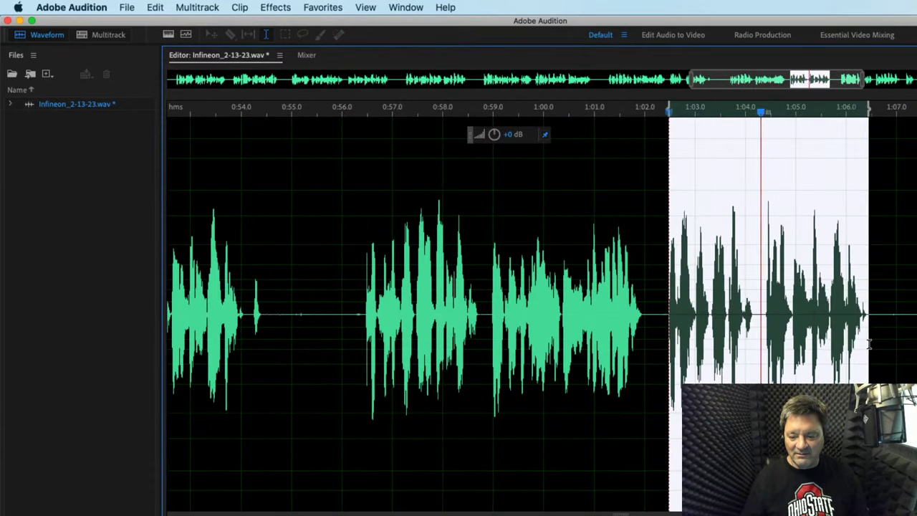
right_click(815, 289)
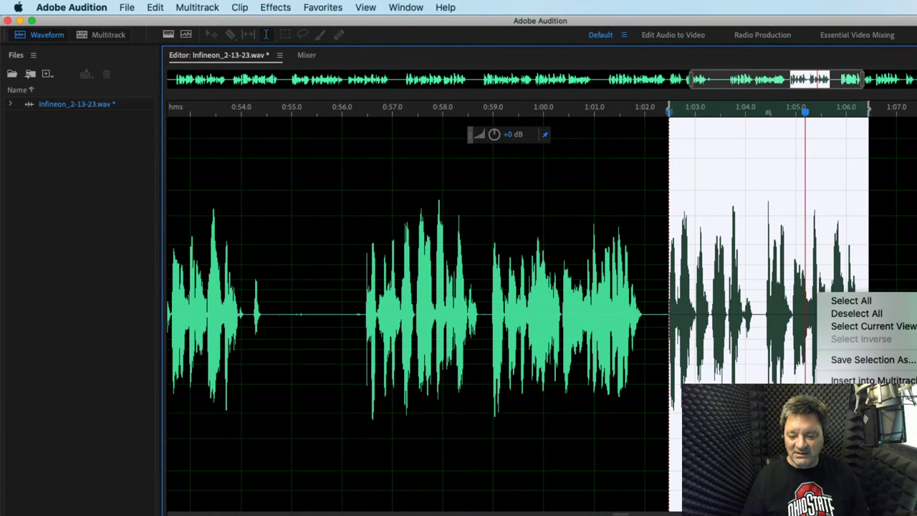
key("Escape")
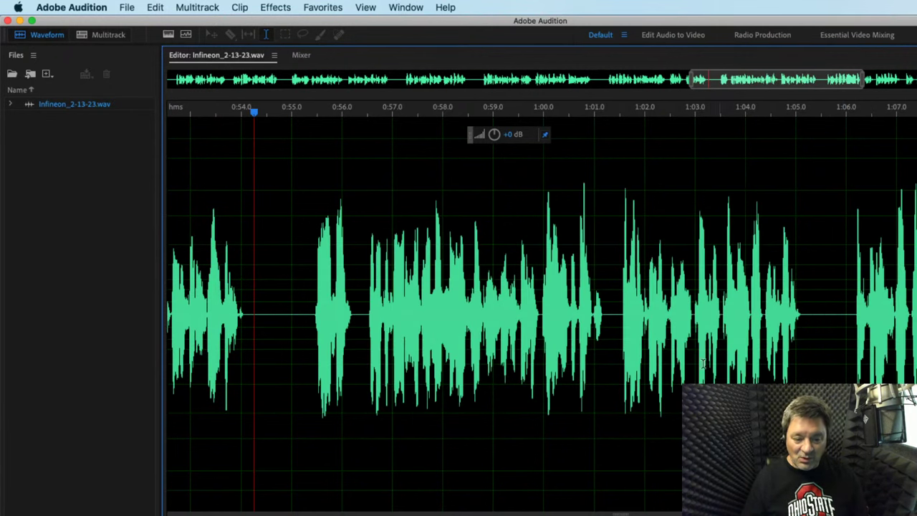
Step: Play the original narration from about 0:56.4 and examine the waveform to locate the line being replaced
scroll(703, 363, "down", 2)
scroll(632, 326, "up", 2)
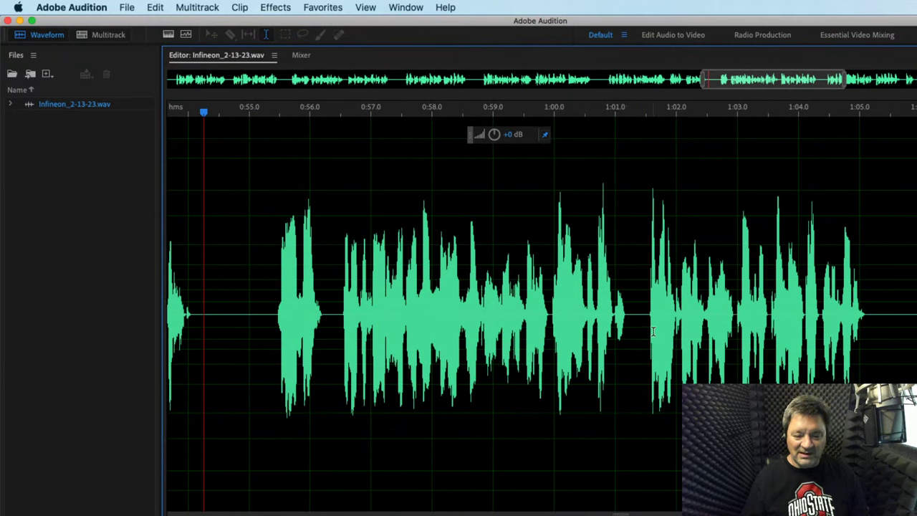
left_click(642, 331)
left_click(336, 331)
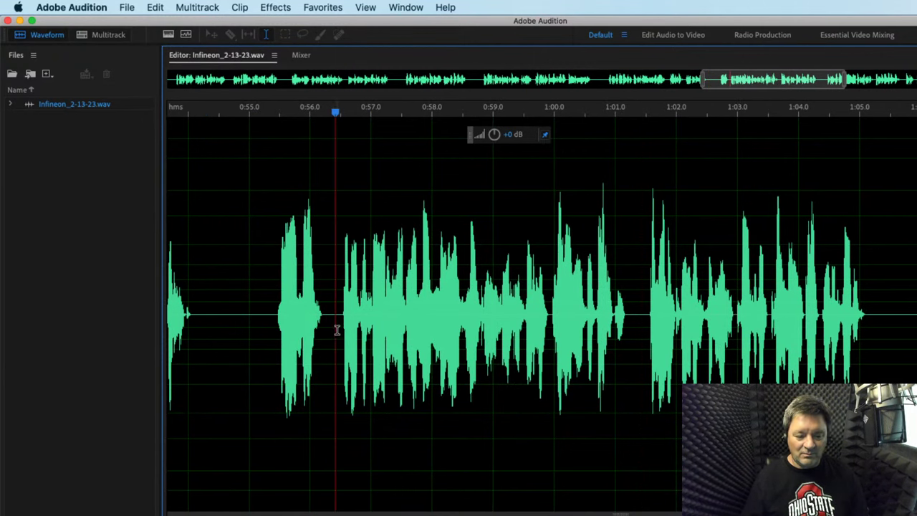
scroll(496, 344, "down", 1)
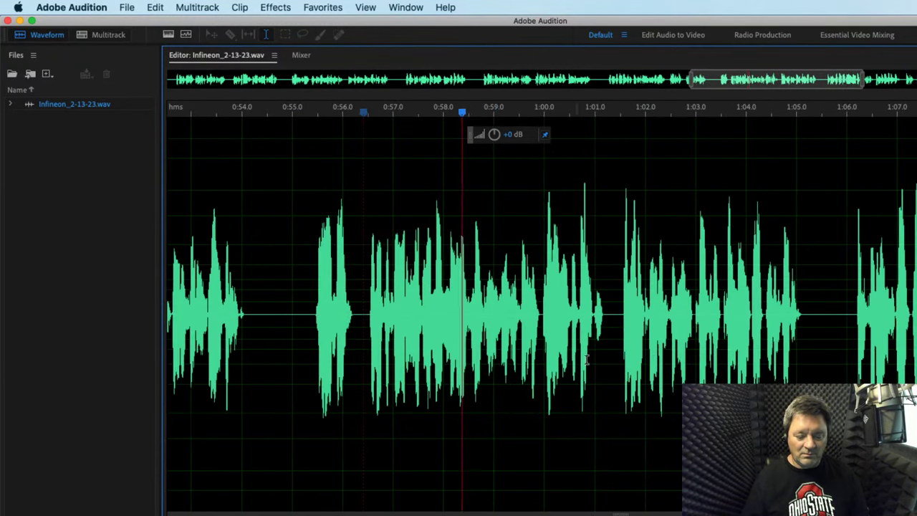
scroll(595, 358, "down", 2)
scroll(633, 351, "up", 2)
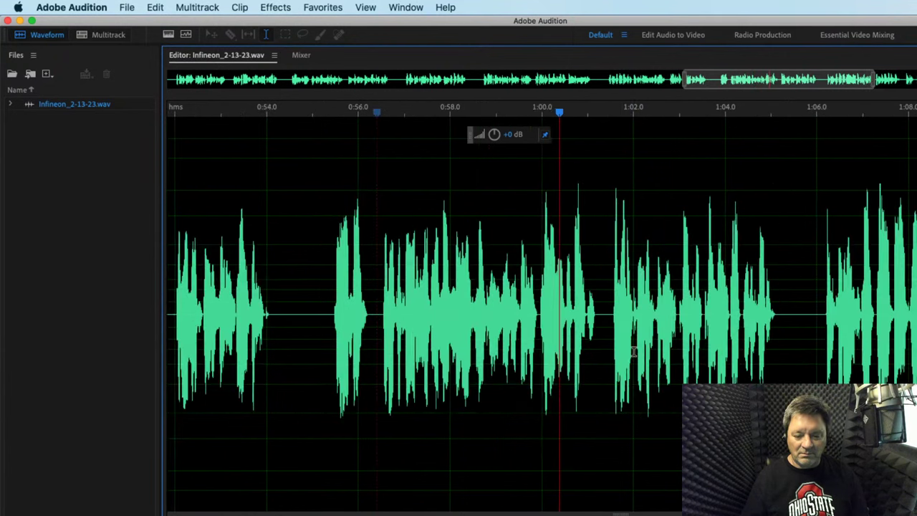
scroll(633, 350, "up", 2)
scroll(593, 325, "down", 1)
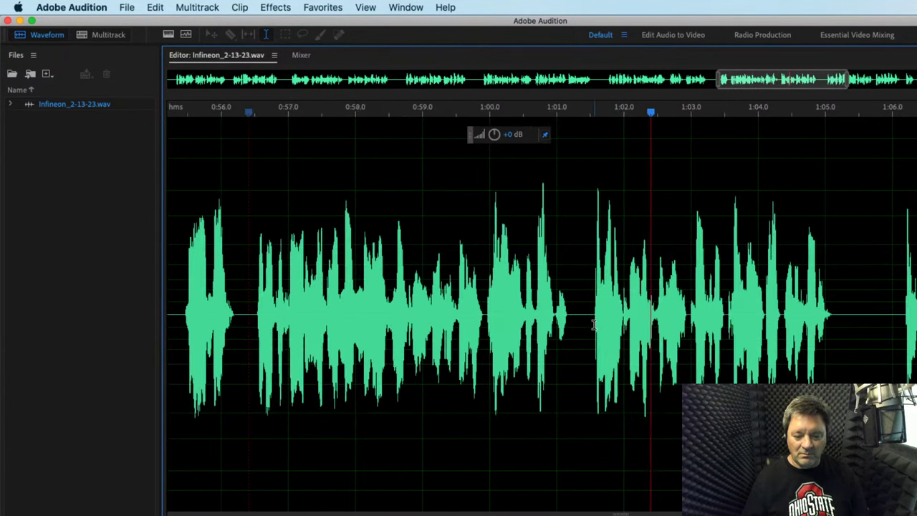
scroll(594, 325, "down", 3)
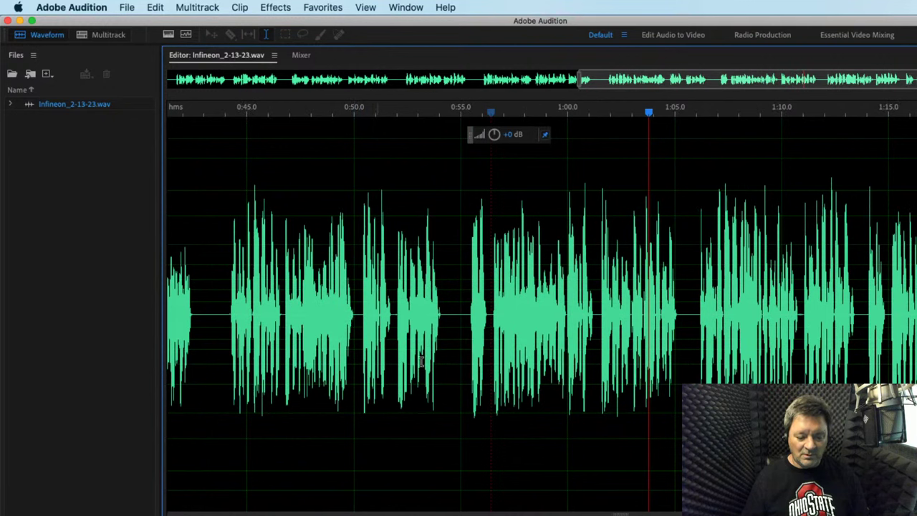
Step: Play the narration from about 0:44 and check the passage against the revised script in Word
left_click(224, 318)
scroll(620, 454, "down", 1)
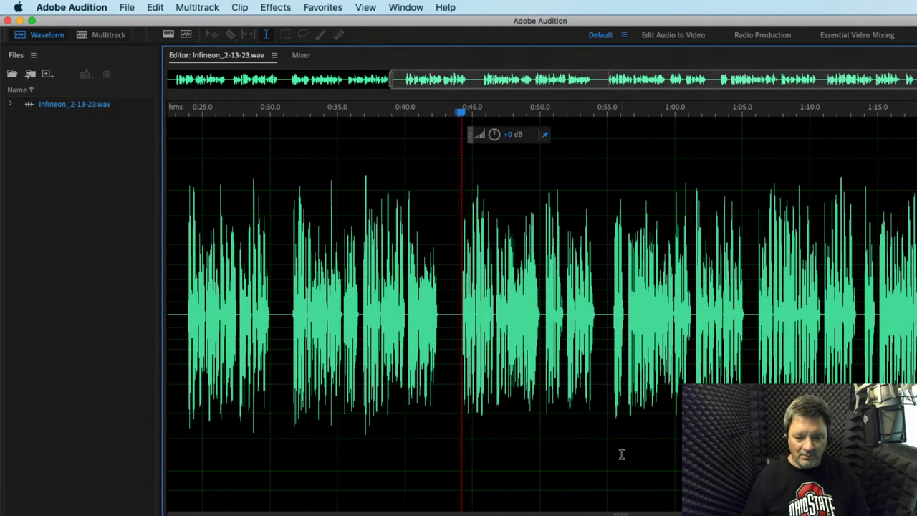
key("super+Tab")
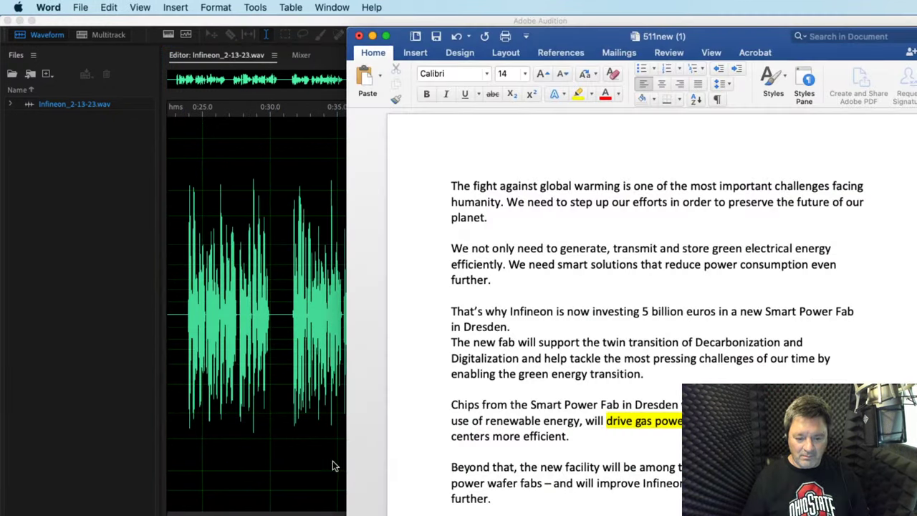
key("super+Tab")
Step: Try replacing the original phrase from about 0:50.4 to 0:54.1 with the copied pick-up take
scroll(435, 379, "up", 1)
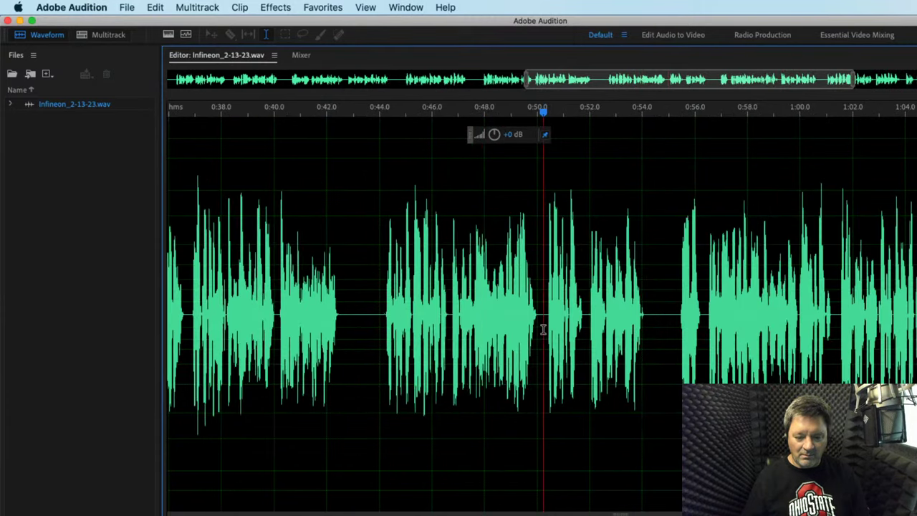
scroll(542, 329, "up", 2)
left_click_drag(543, 330, 749, 364)
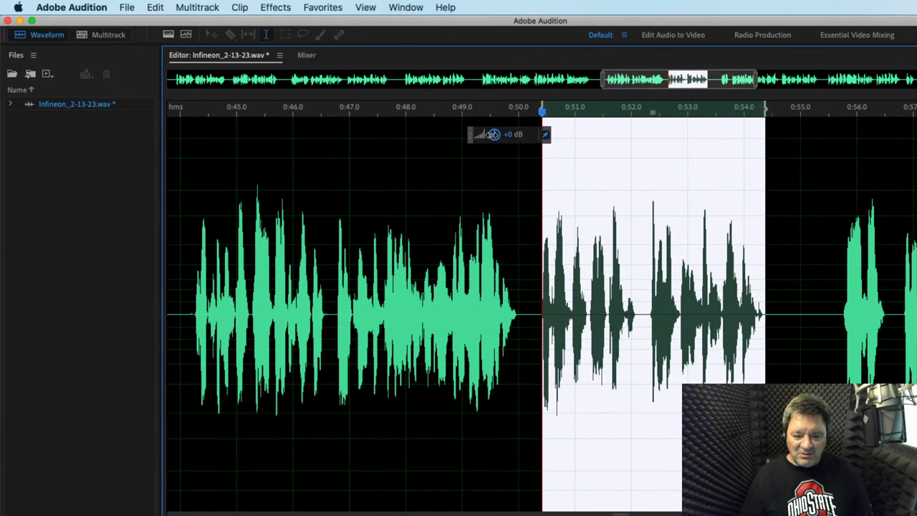
Step: Raise the inserted take's level slightly and play the passage from about 0:44.5
left_click_drag(494, 133, 494, 133)
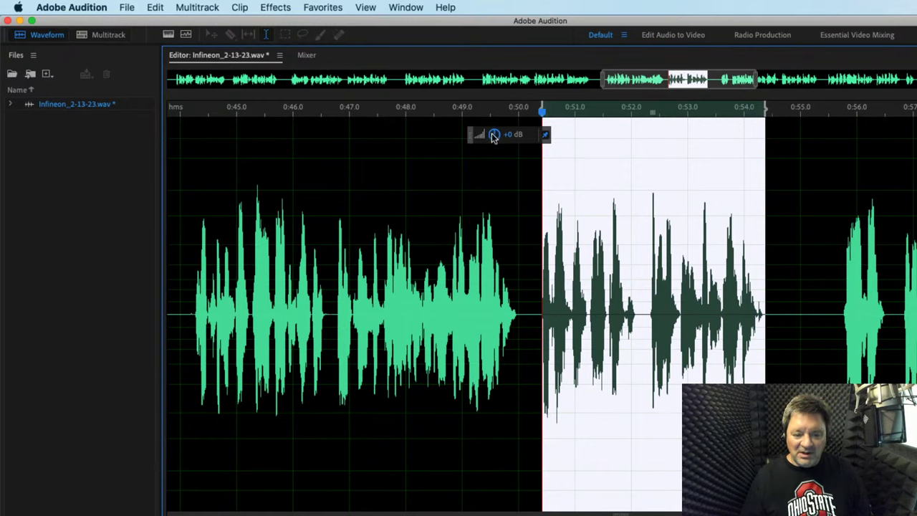
left_click(209, 313)
key("space")
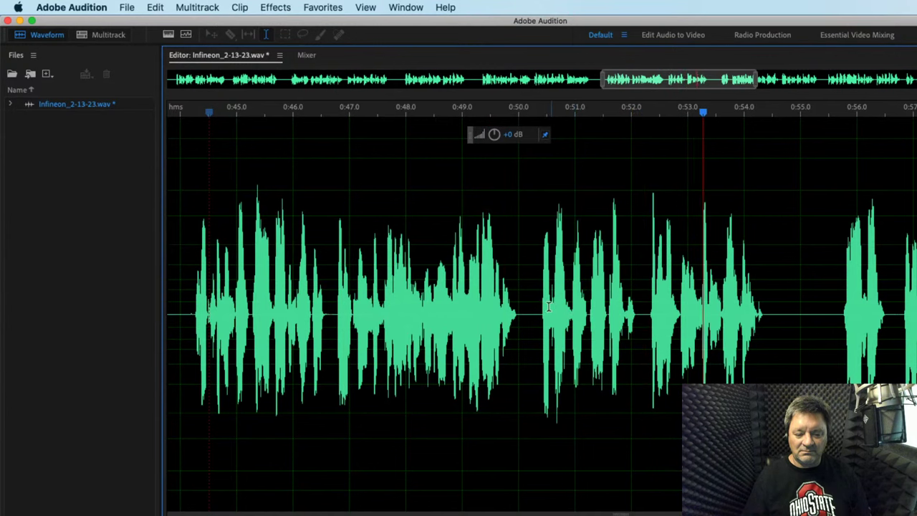
Step: Reselect the inserted take from about 0:50.4 to 0:54.4, raise its level again and listen from about 0:44.5
left_click_drag(540, 308, 768, 352)
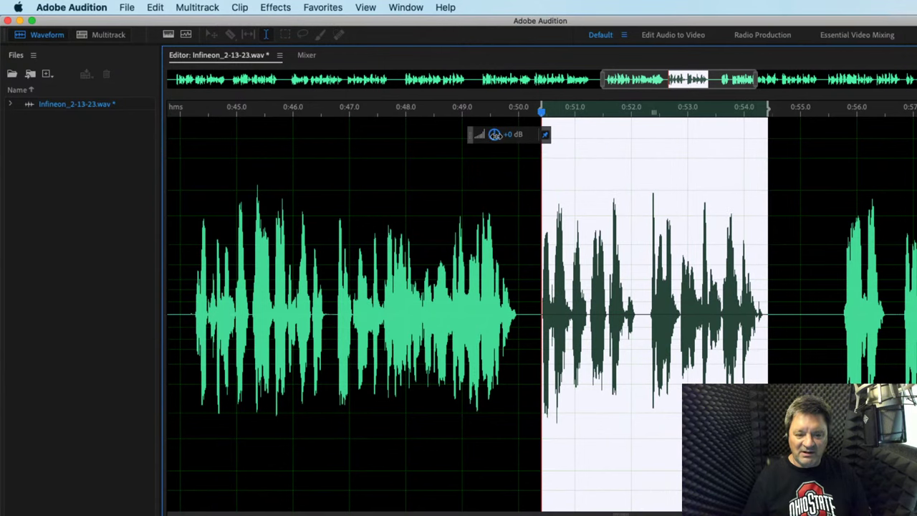
left_click(548, 198)
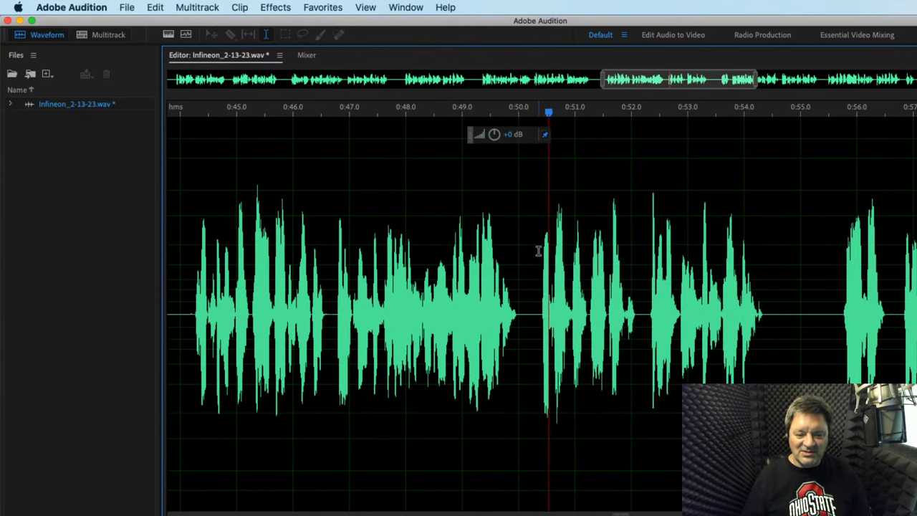
left_click_drag(540, 250, 770, 287)
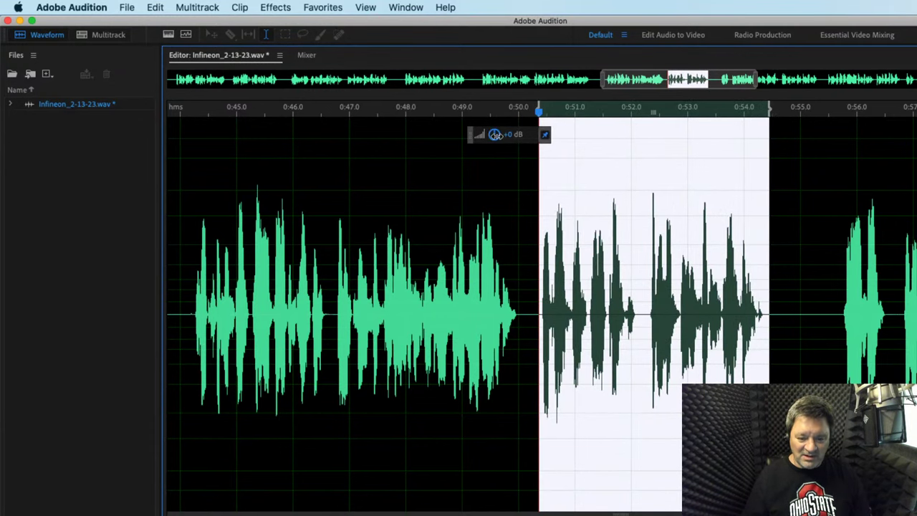
left_click(207, 293)
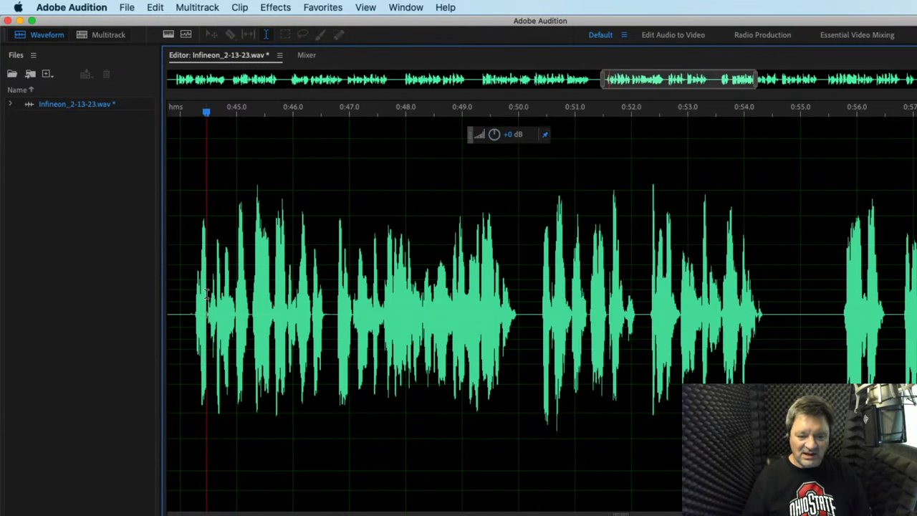
left_click(216, 301)
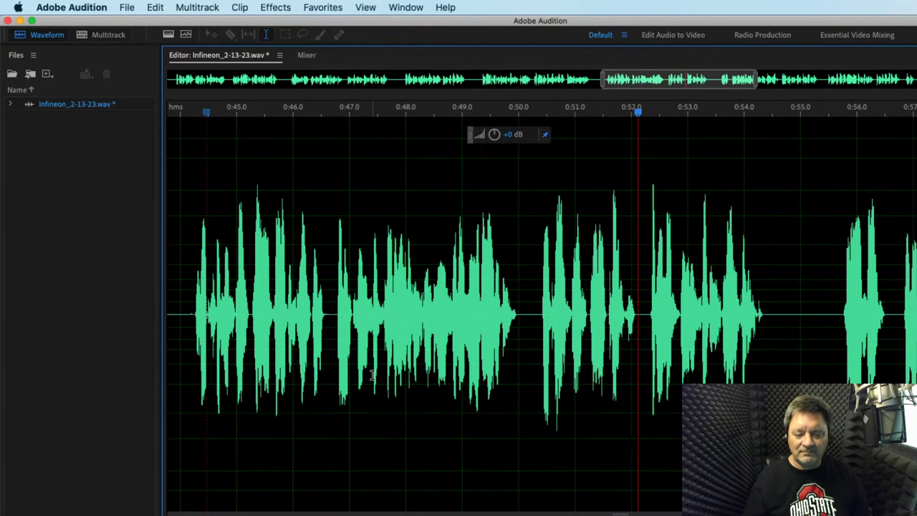
Step: Undo the level changes and the insertion of the pick-up take
left_click(533, 370)
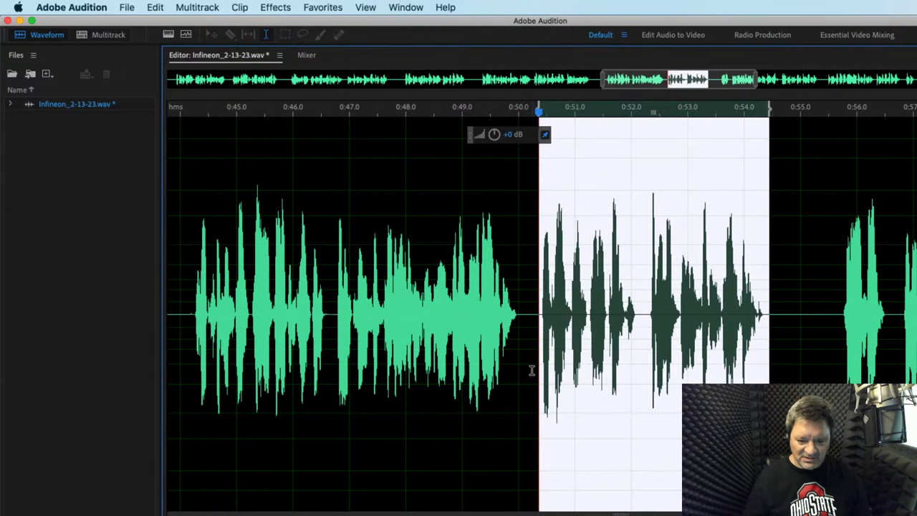
key("super+z")
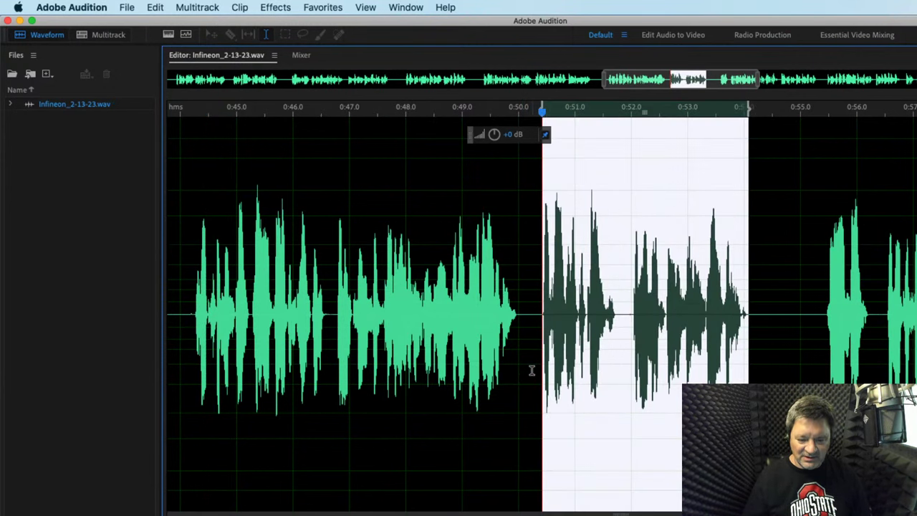
left_click(522, 389)
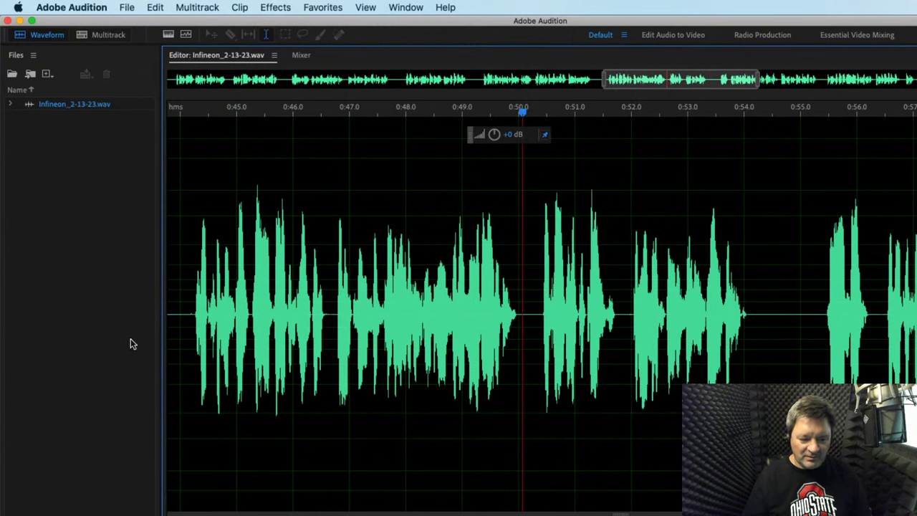
Step: Listen to the lead-in from about 0:44.2, then record a second pick-up from about 0:54 to 1:04, reading the Word script
left_click(192, 343)
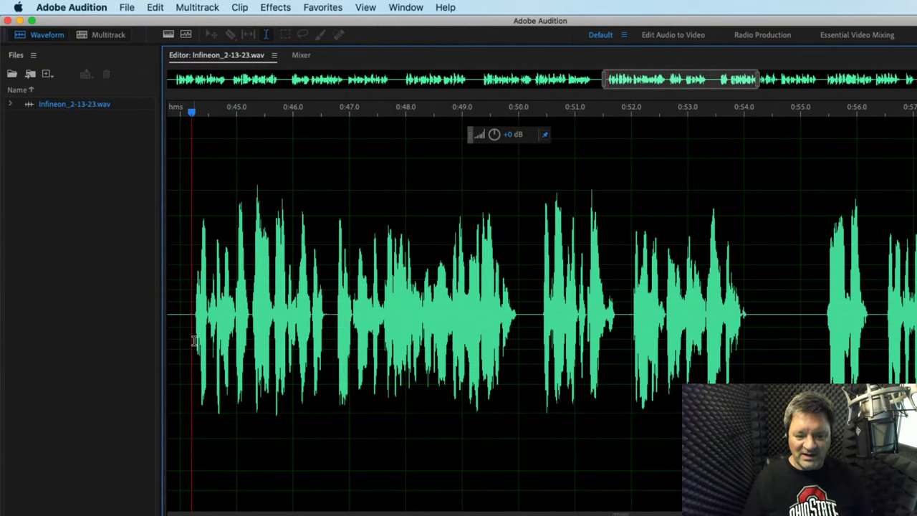
key("space")
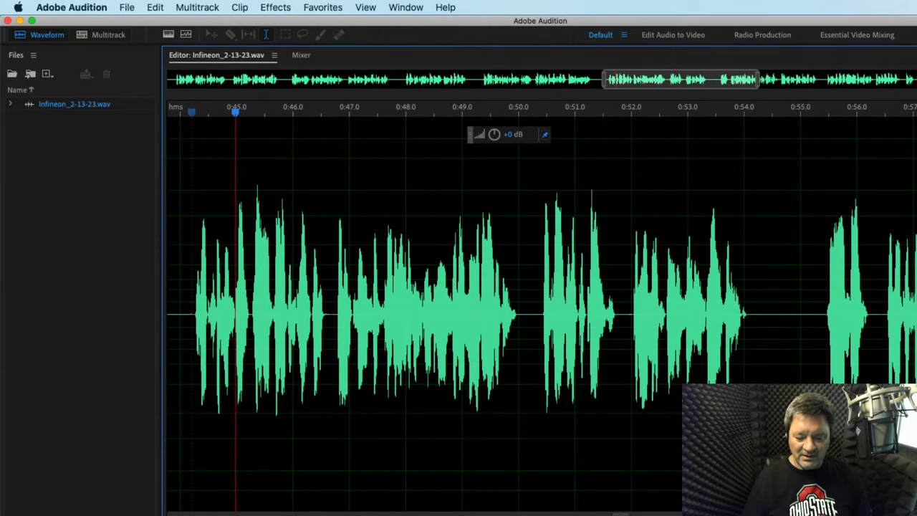
key("super+Tab")
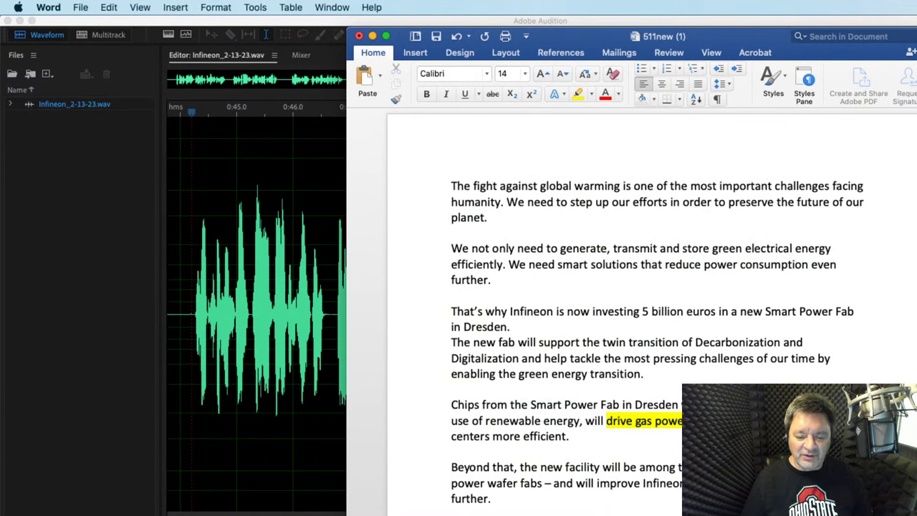
left_click(322, 459)
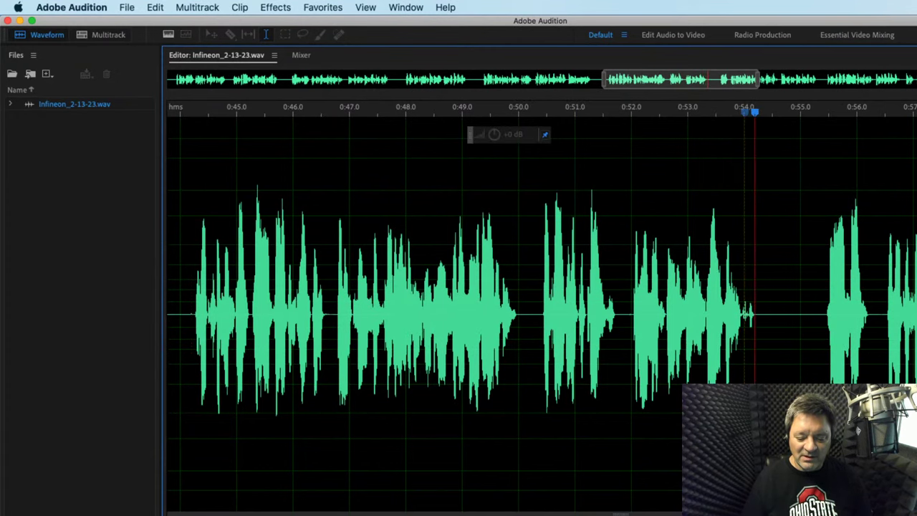
key("super+Tab")
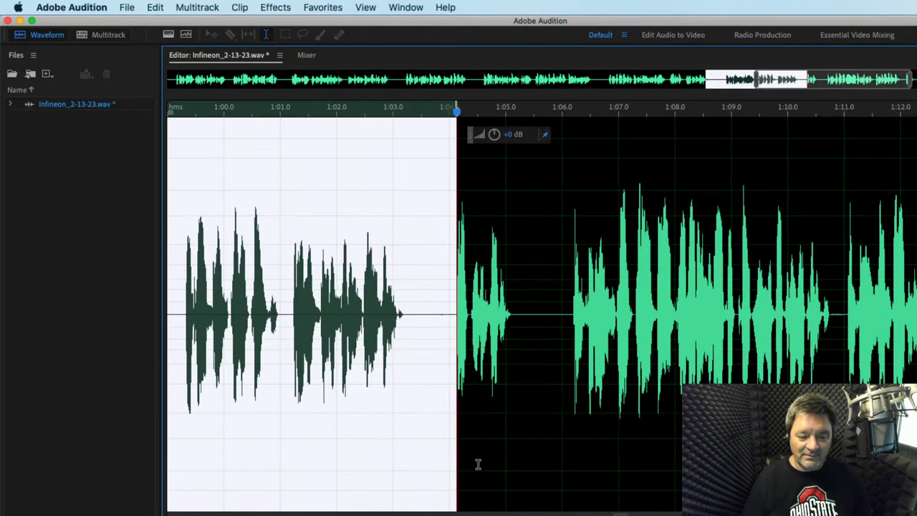
Step: Copy the second take from about 0:59.3 to 1:03.2 and undo the recording over the original audio
left_click(306, 317)
scroll(306, 322, "up", 3)
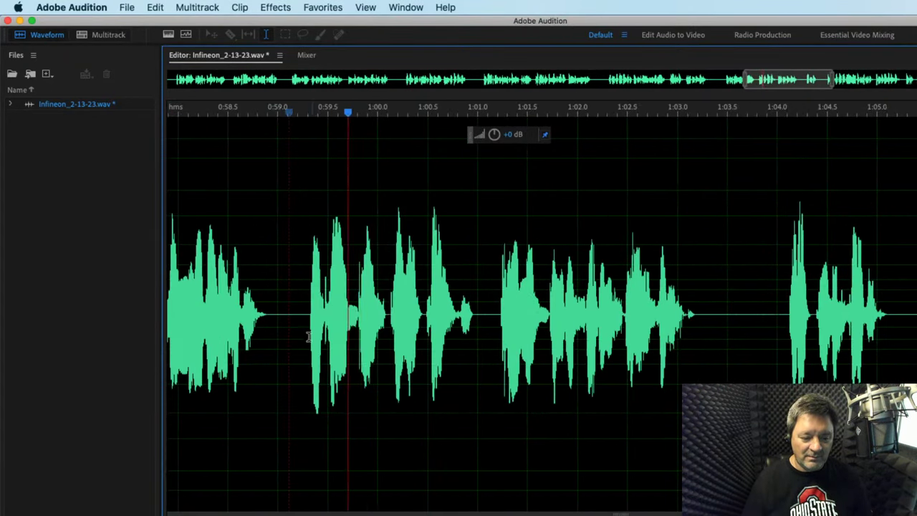
left_click_drag(308, 328, 703, 318)
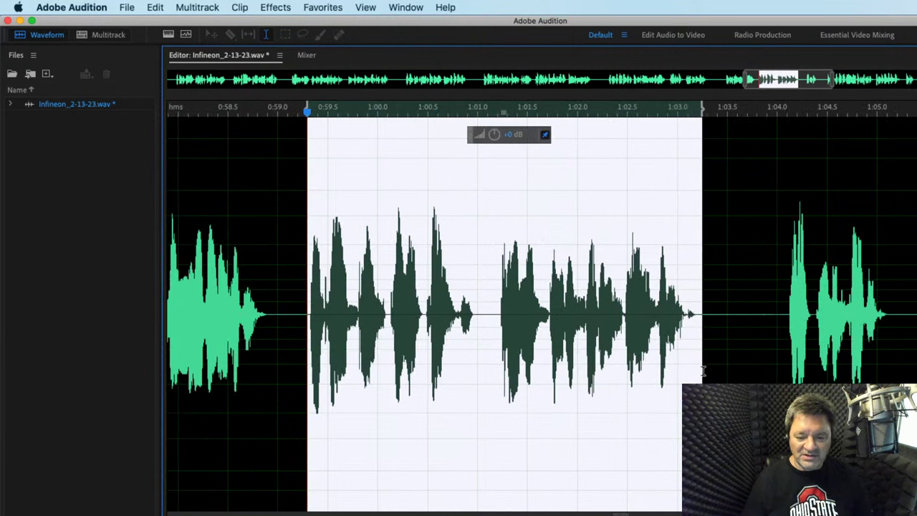
right_click(653, 307)
left_click(669, 481)
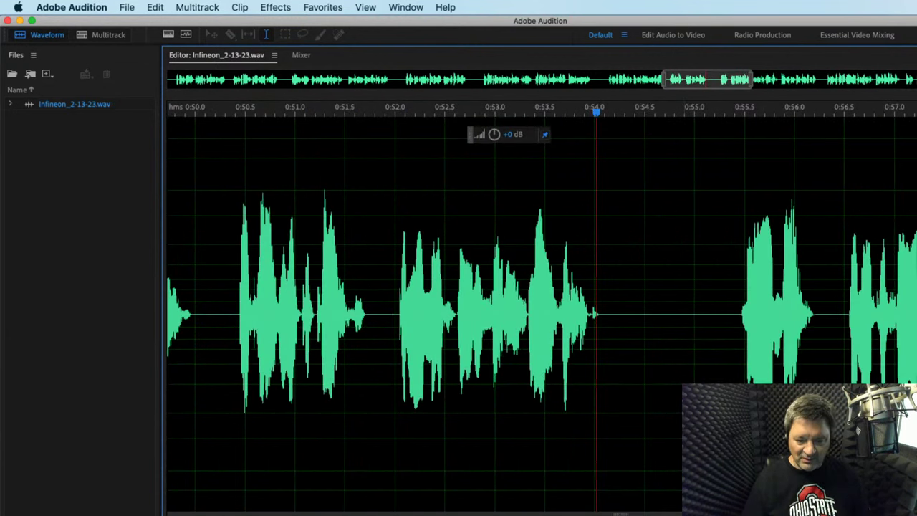
Step: Replace the original phrase from about 0:50.4 to 0:54.1 with the copied second take
scroll(513, 351, "down", 2)
left_click(459, 337)
scroll(458, 337, "up", 1)
left_click_drag(458, 336, 713, 323)
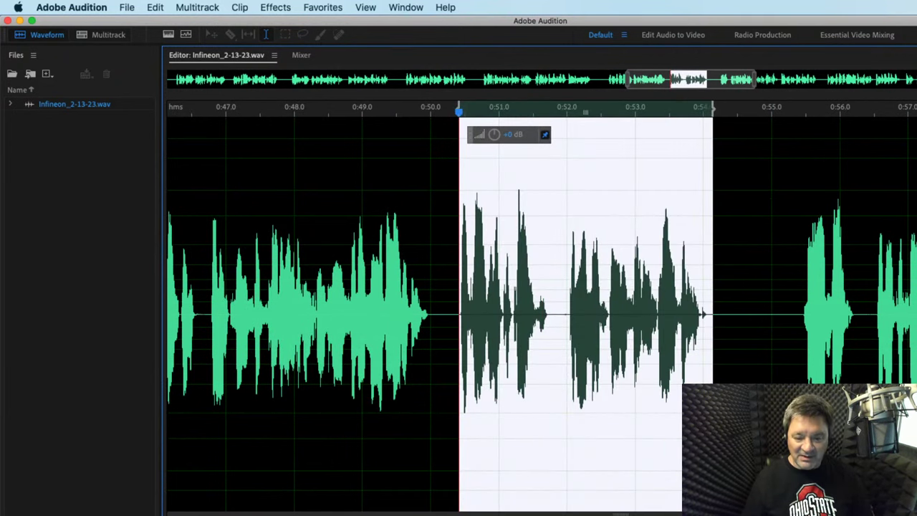
Step: Play the edited narration from about 0:44.6 through the inserted second take
scroll(550, 378, "down", 1)
left_click(310, 336)
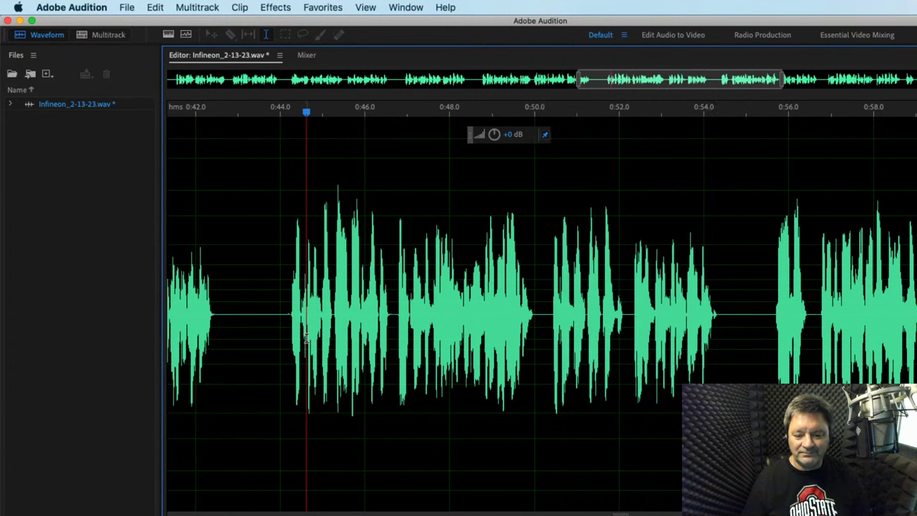
key("space")
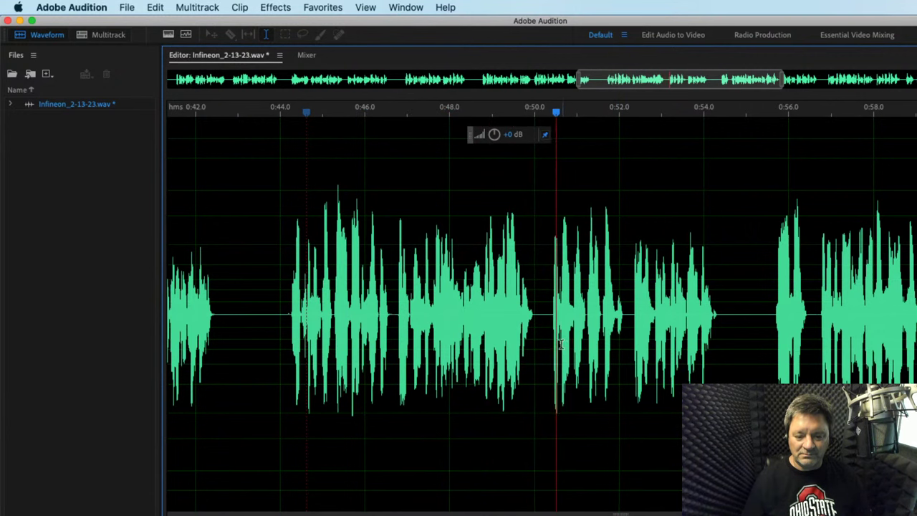
Step: Raise the second take's level from about 0:50.4 to 0:54.4 slightly beyond +0.6 dB and play from about 0:44.5
scroll(552, 330, "up", 1)
left_click_drag(547, 322, 774, 355)
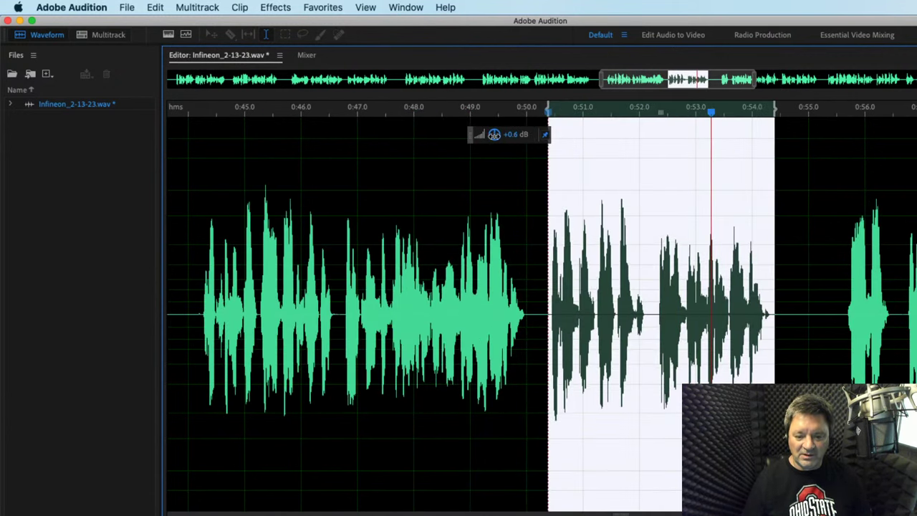
left_click(216, 305)
scroll(469, 417, "down", 1)
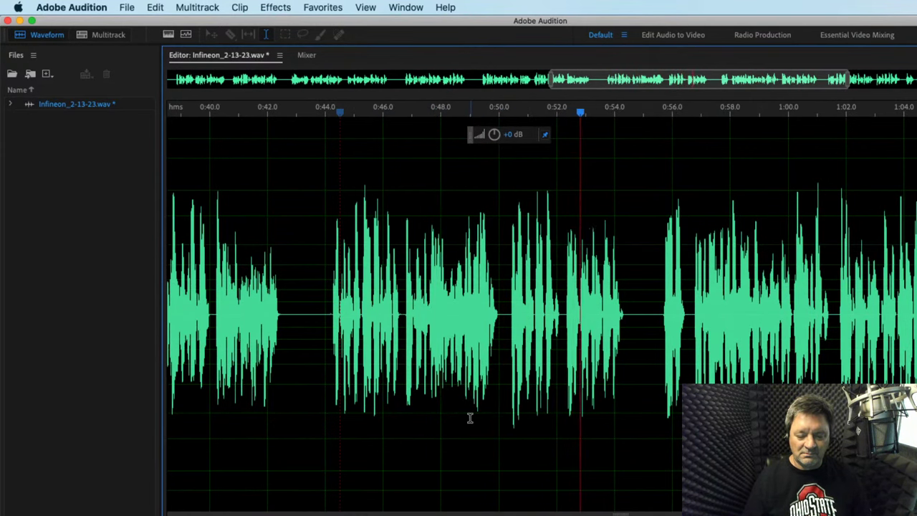
scroll(470, 418, "down", 2)
left_click(521, 484)
scroll(513, 481, "down", 1)
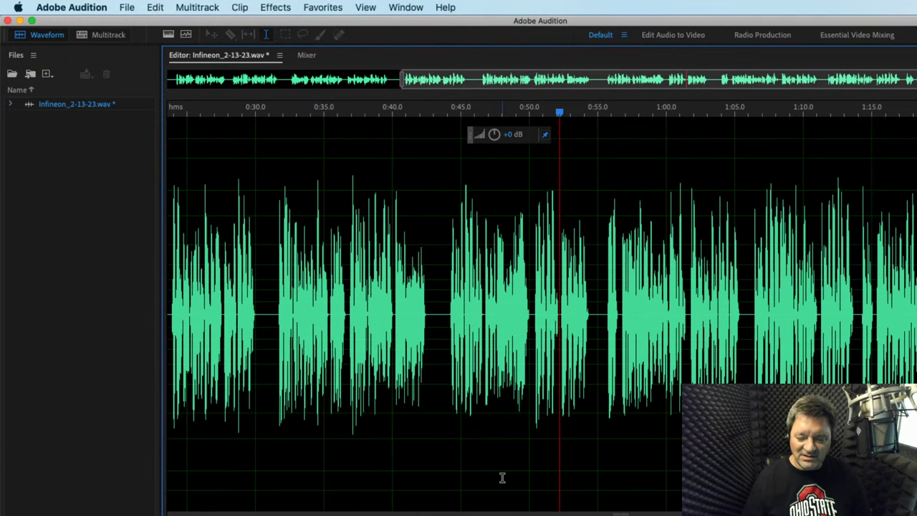
scroll(500, 473, "up", 2)
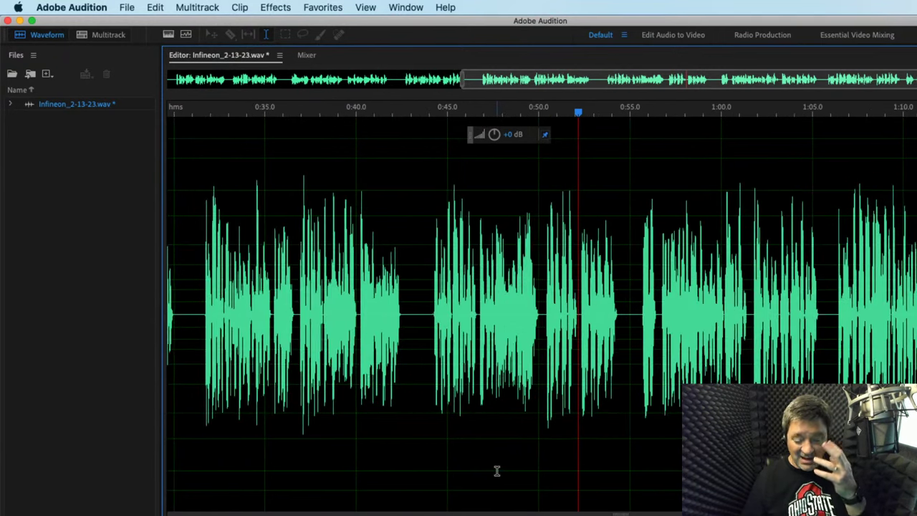
Step: Select the passage from about 0:44.2 to 0:54.4, clear the selection and place the playhead at about 0:44
scroll(530, 485, "up", 2)
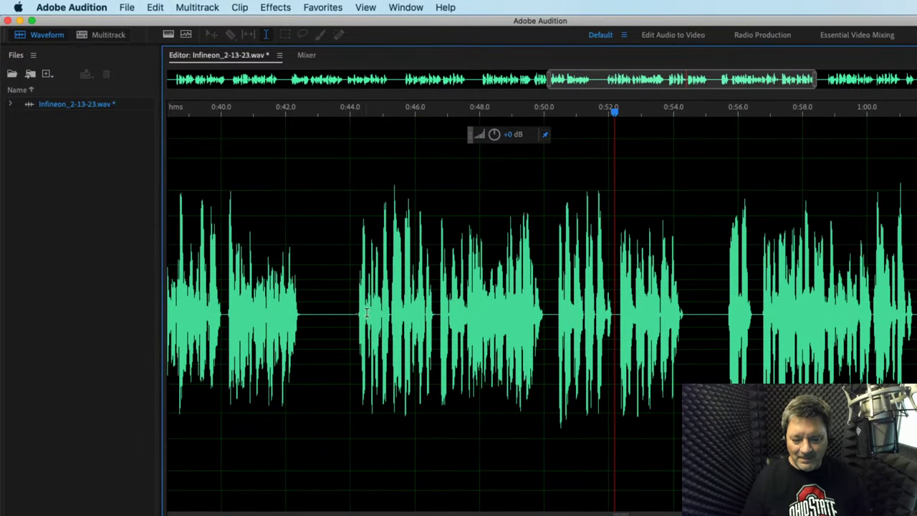
left_click_drag(354, 304, 686, 333)
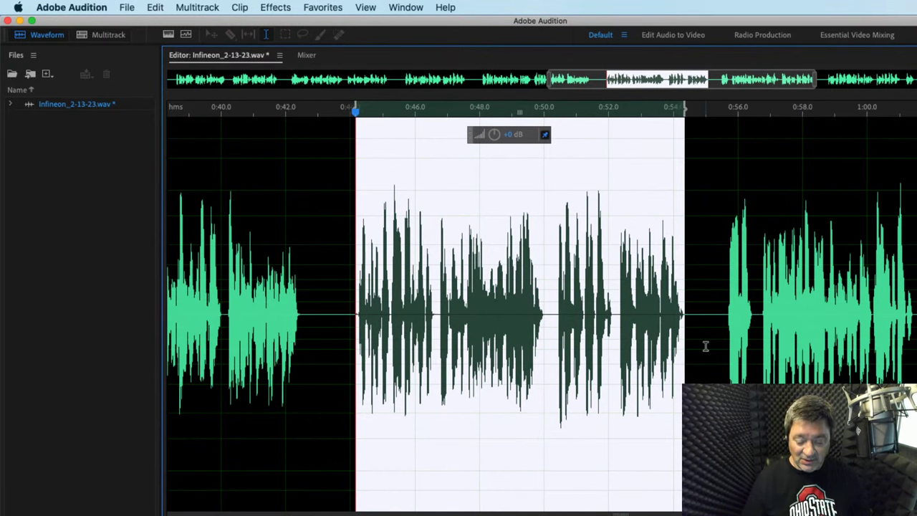
left_click(706, 344)
scroll(531, 317, "down", 2)
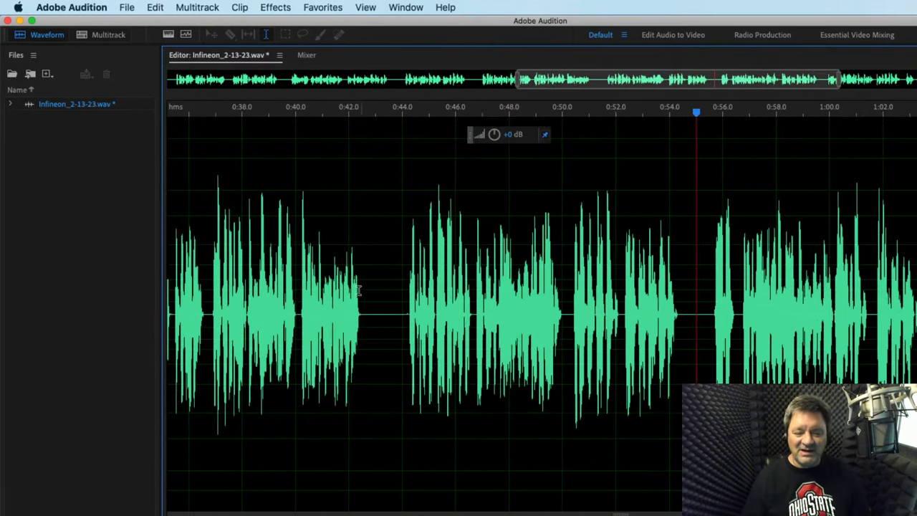
scroll(358, 291, "down", 3)
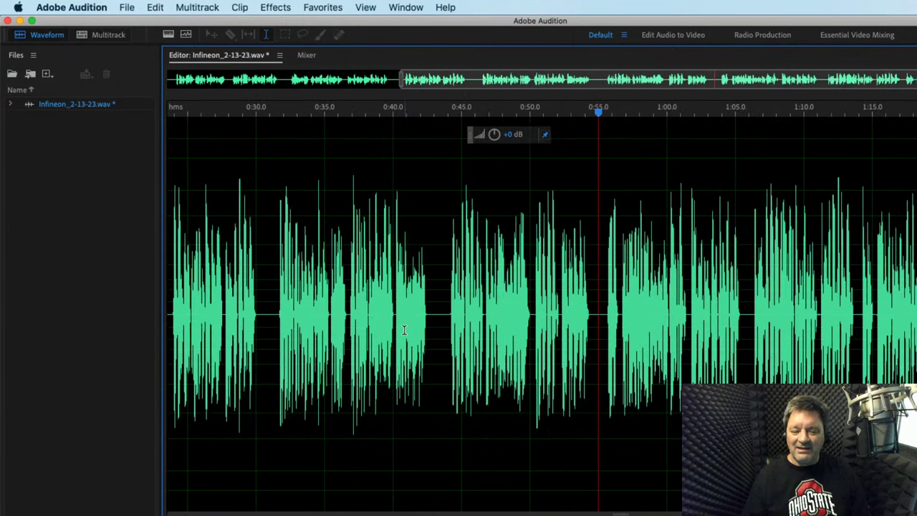
left_click(448, 312)
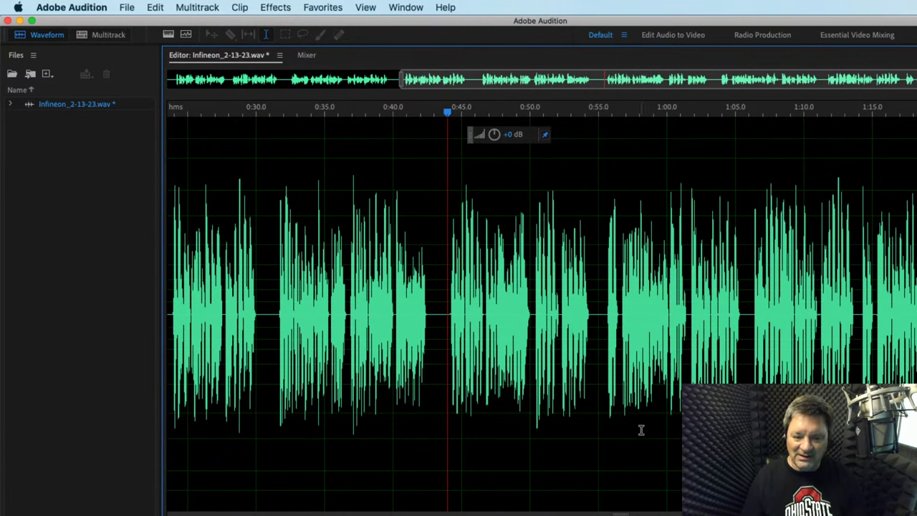
scroll(641, 430, "down", 2)
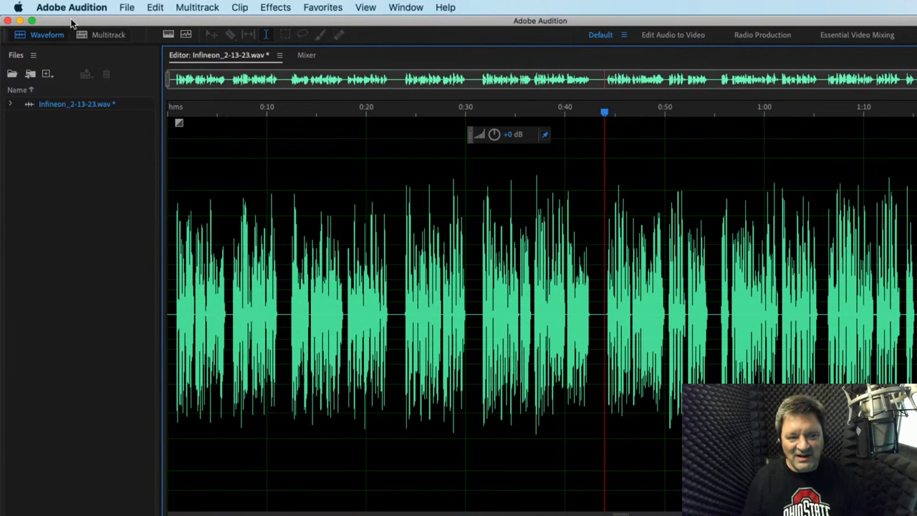
Step: Create a new audio file with the offered settings and record a short test line into it
left_click(123, 7)
mouse_move(144, 23)
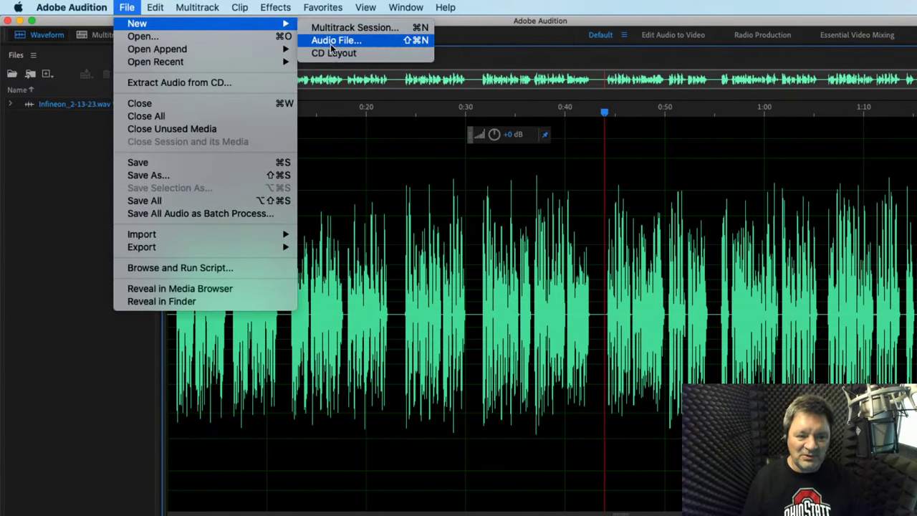
left_click(334, 41)
left_click(600, 368)
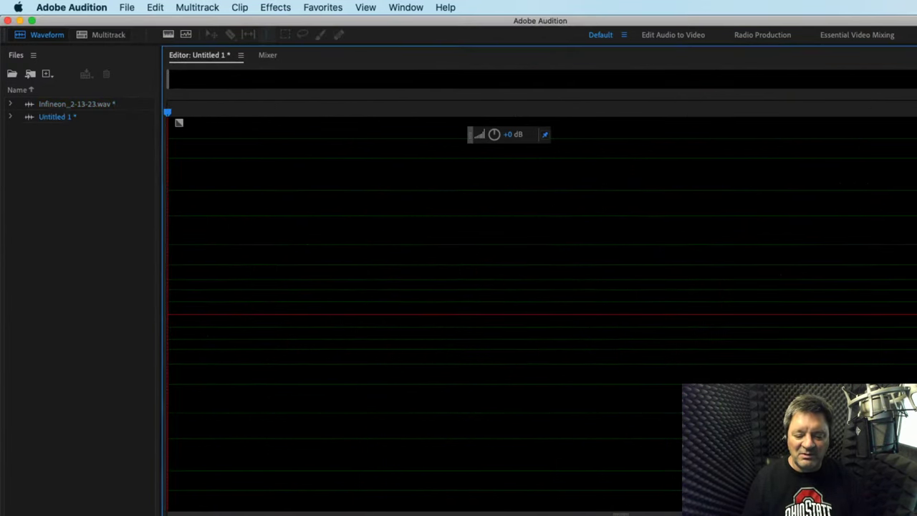
key("shift+space")
key("space")
Step: Copy the recorded audio from about 0.36 to 0.68 s and return to Infineon_2-13-23.wav
left_click_drag(385, 334, 580, 322)
right_click(544, 315)
left_click(569, 497)
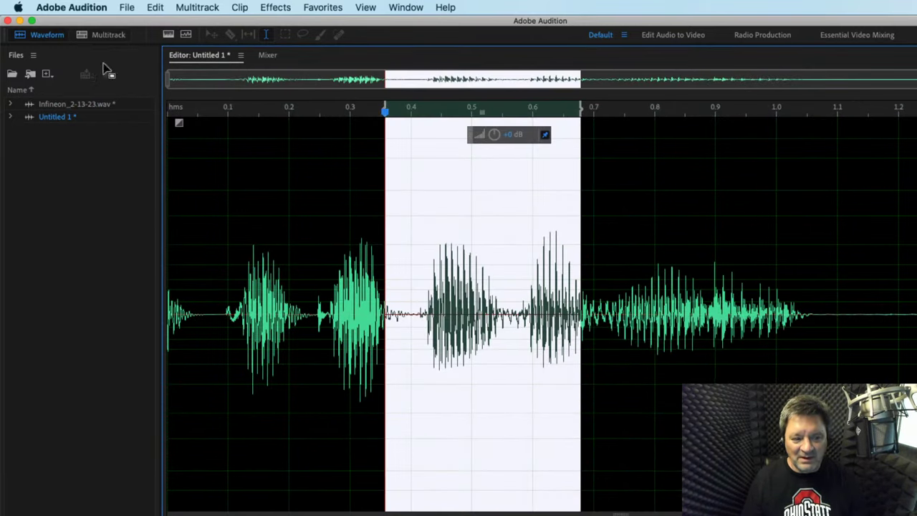
double_click(90, 106)
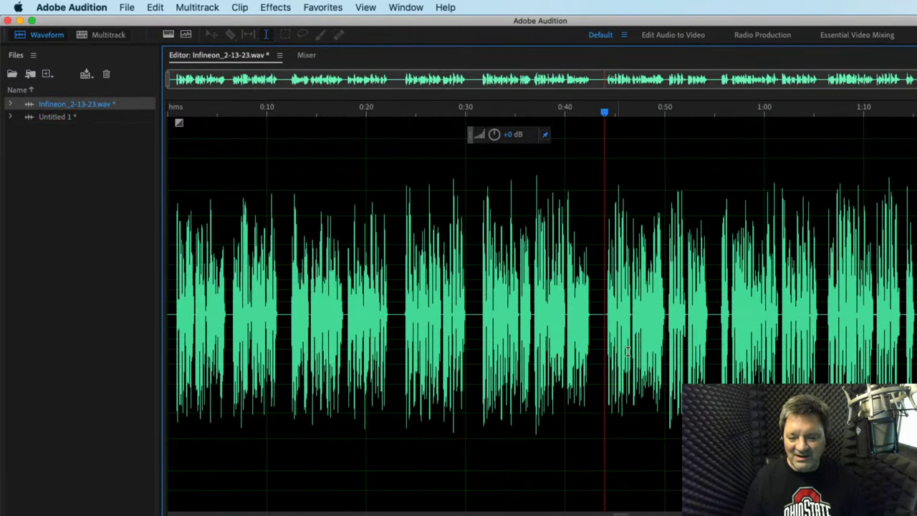
Step: Record a new take directly over the narration from about 0:44 to 0:49.7
scroll(698, 362, "up", 2)
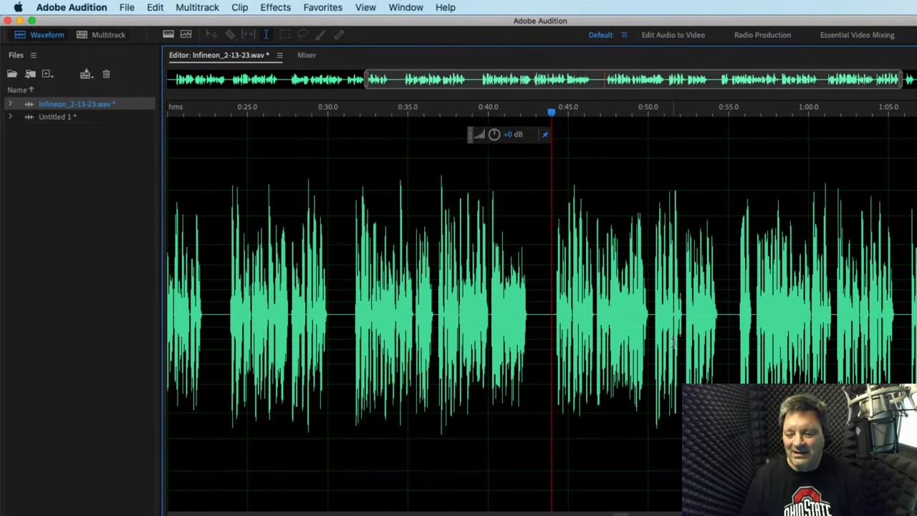
scroll(547, 354, "up", 1)
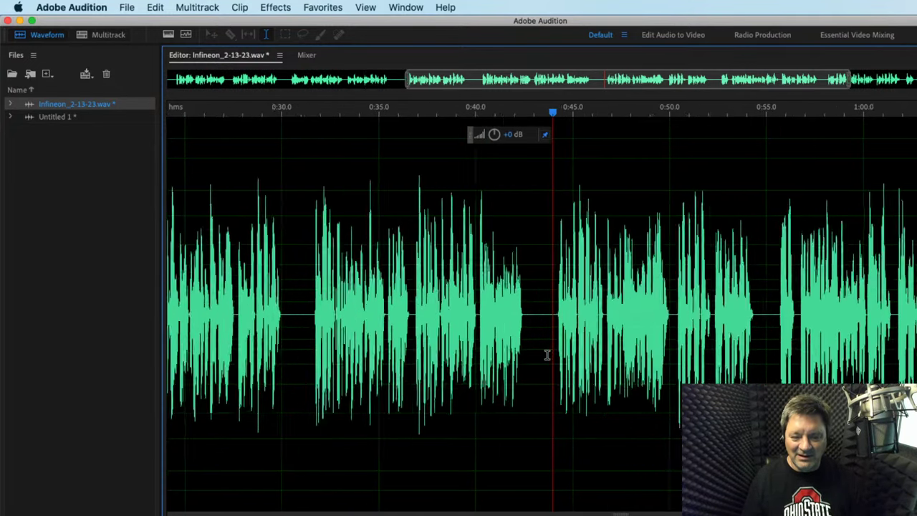
scroll(546, 354, "down", 3)
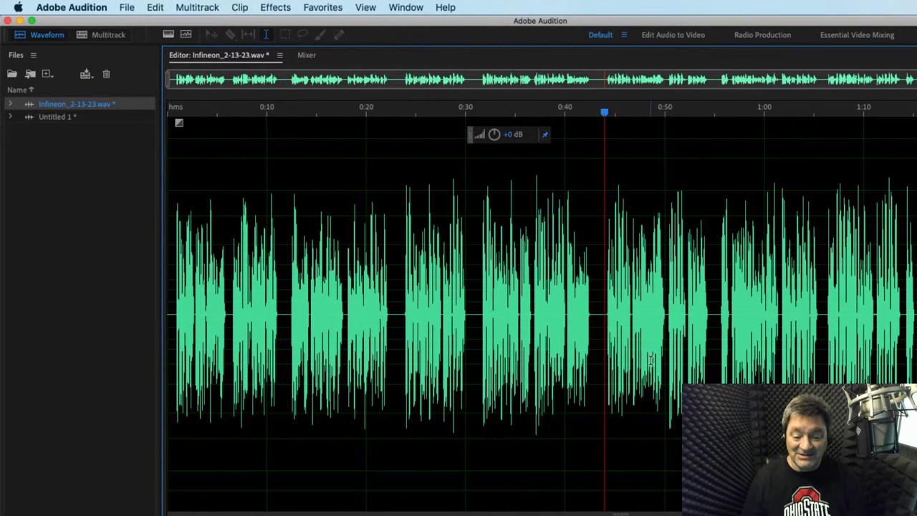
scroll(649, 360, "up", 2)
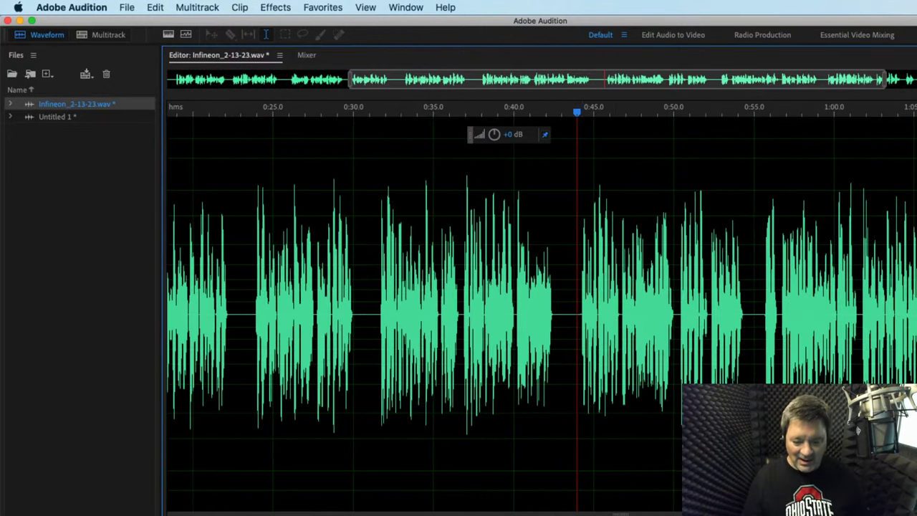
key("space")
scroll(652, 463, "up", 3)
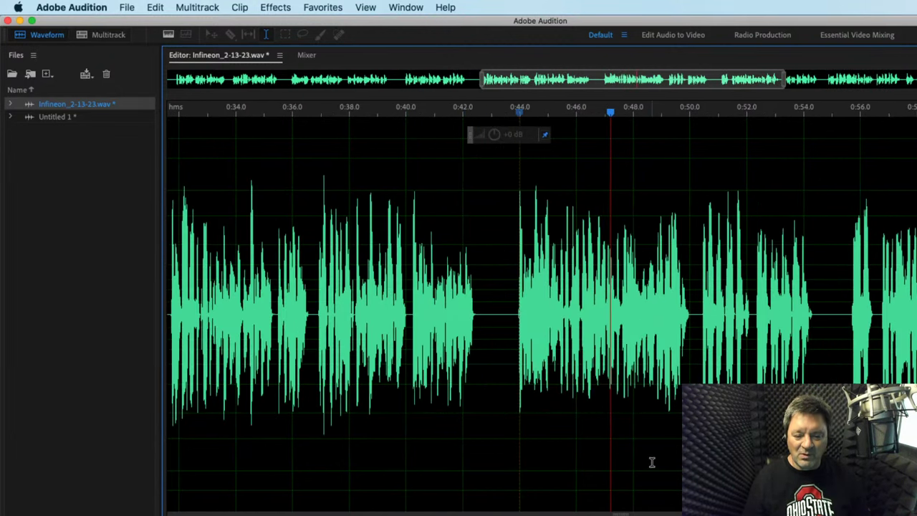
scroll(651, 463, "up", 2)
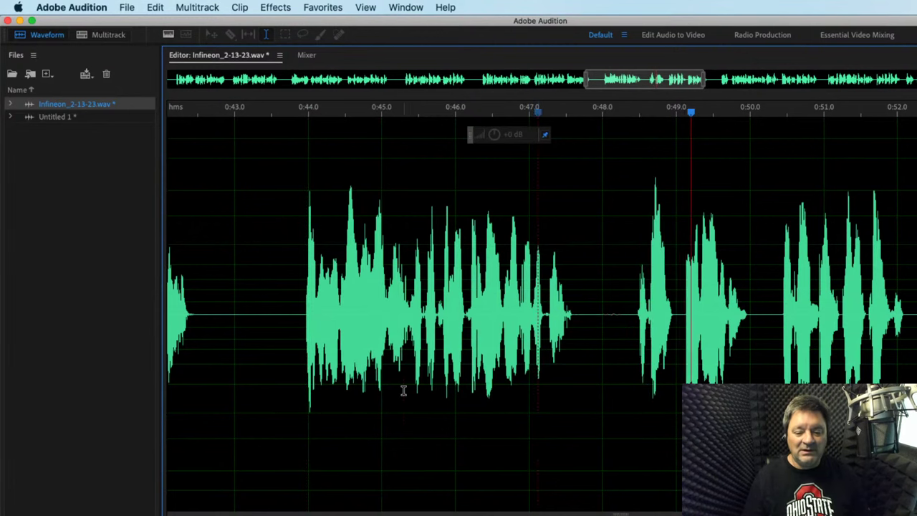
key("space")
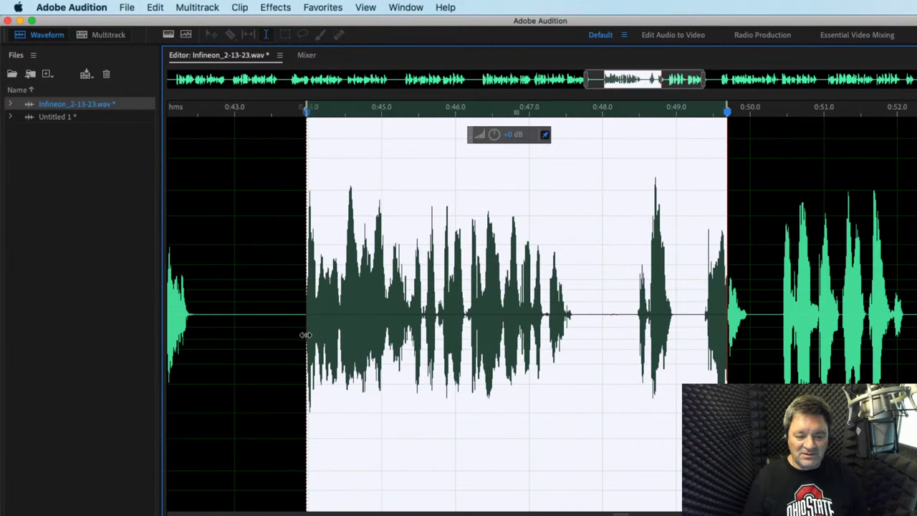
Step: Copy the new take from about 0:43.9 to 0:47.9 and undo the recording over the original narration
left_click(295, 342)
left_click_drag(298, 342, 596, 342)
right_click(578, 344)
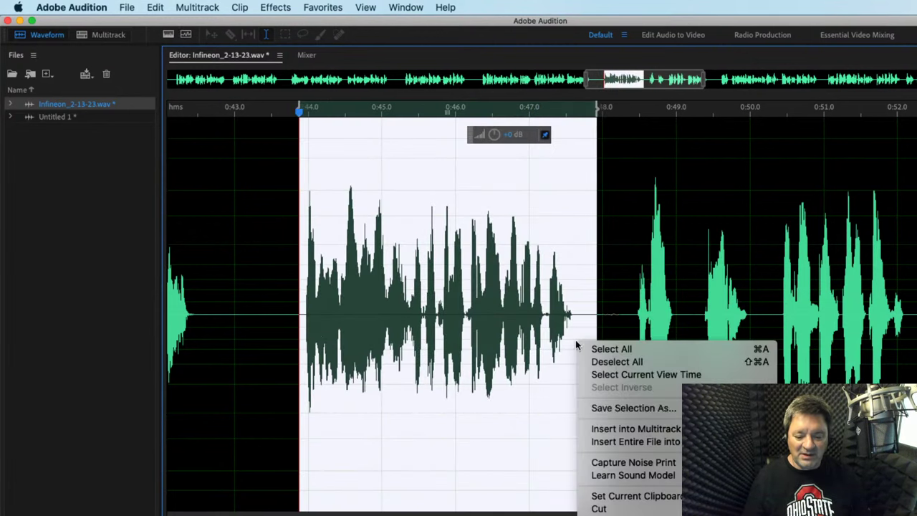
left_click(616, 508)
key("minus")
key("minus")
key("minus")
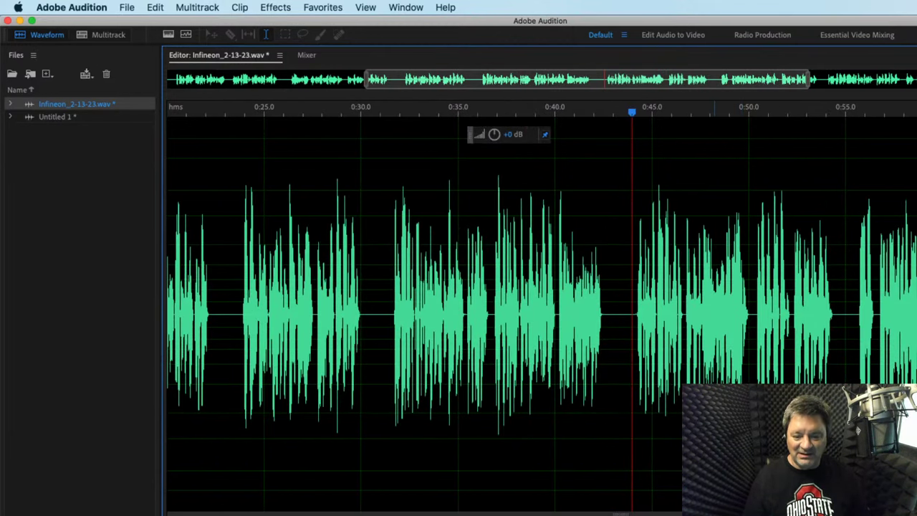
scroll(678, 358, "up", 1)
key("minus")
key("minus")
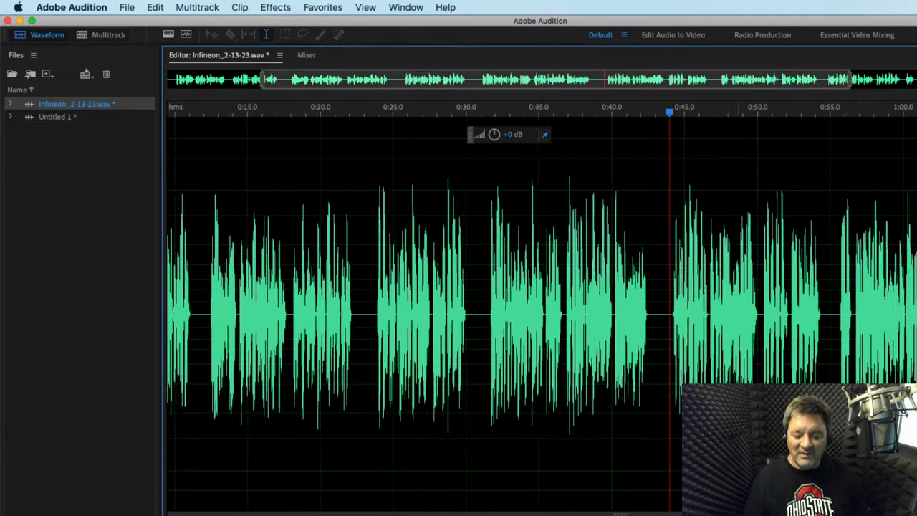